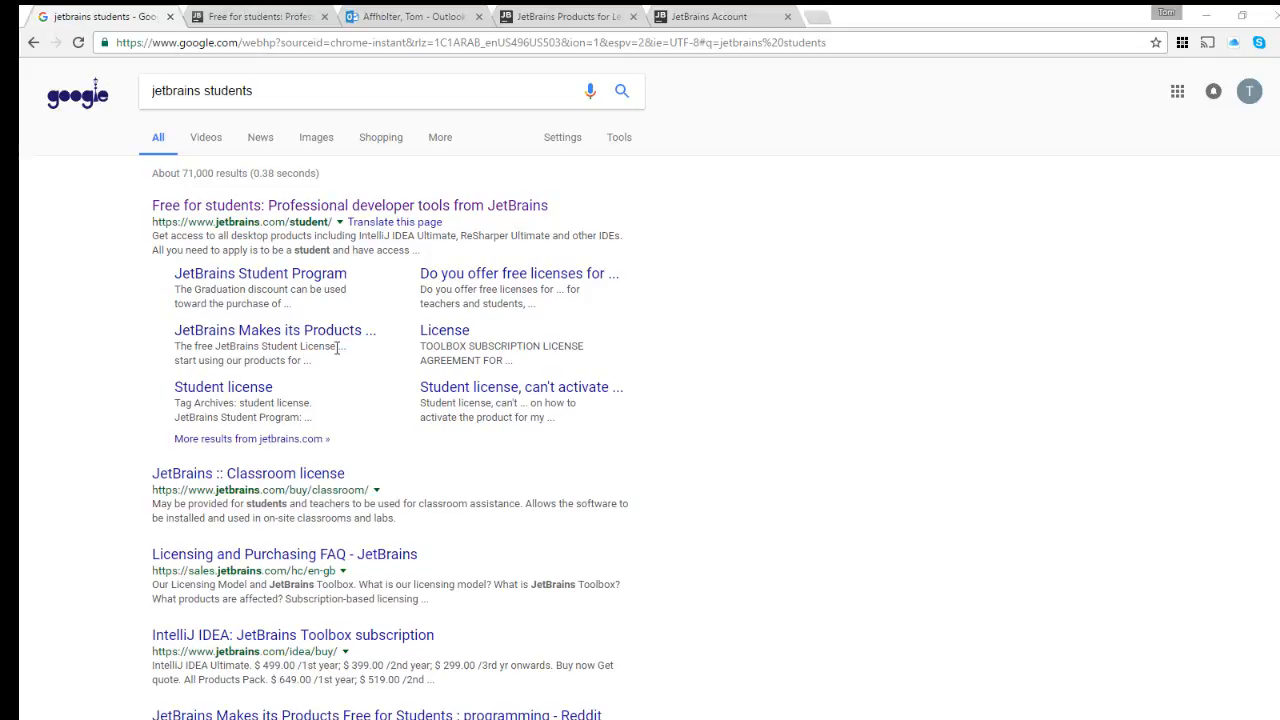
Switch to the JetBrains free-for-students page and scroll through the All Products Pack section.
{"action": "left_click", "coordinate": [269, 11]}
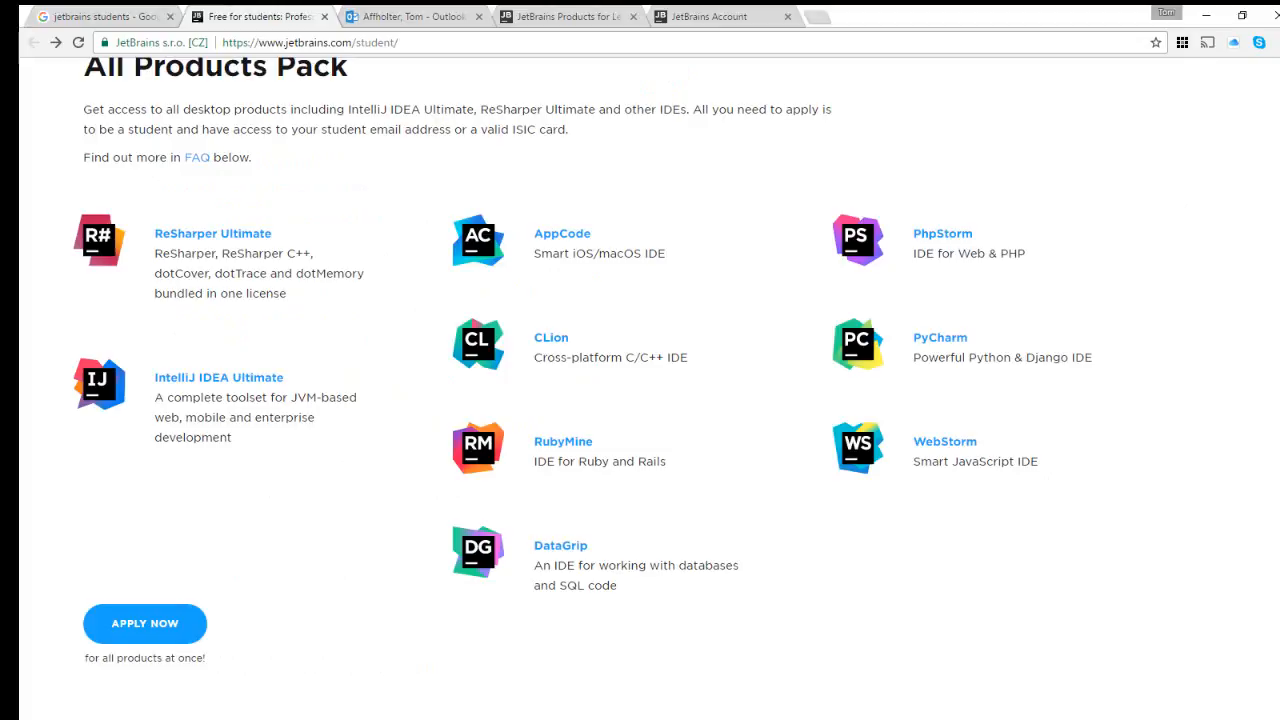
{"action": "scroll", "coordinate": [640, 380], "scroll_direction": "up", "scroll_amount": 1}
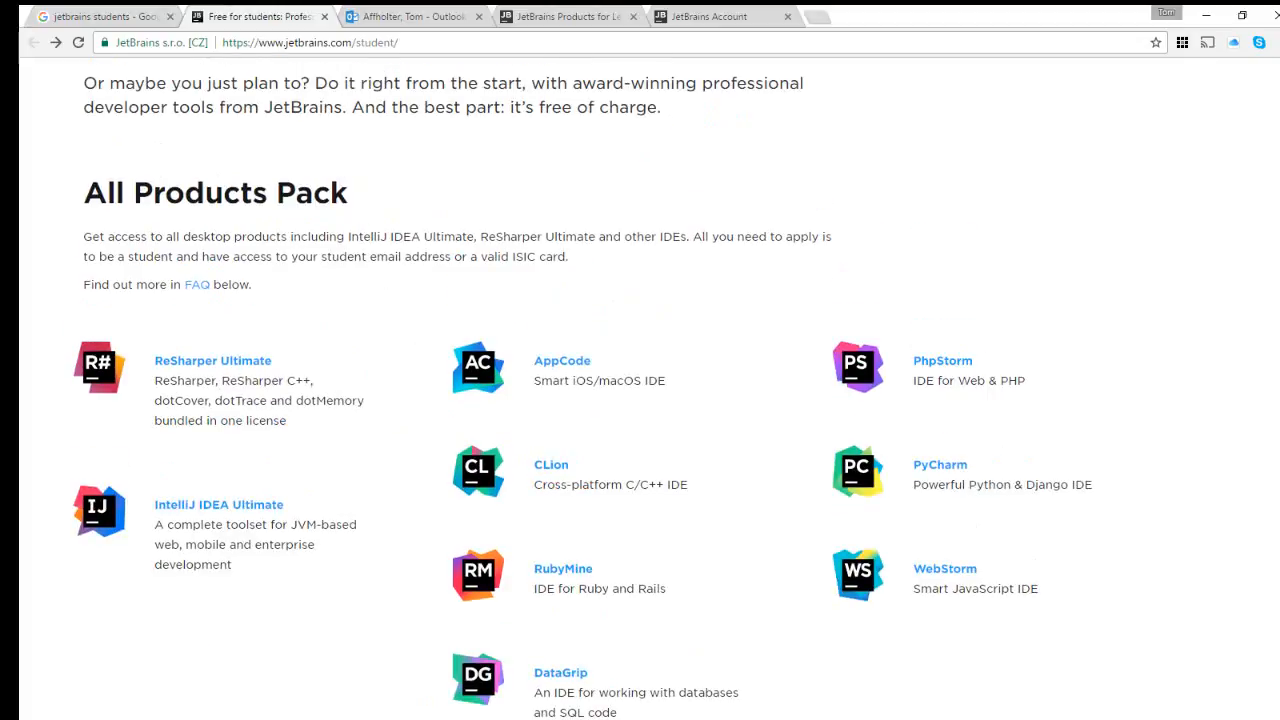
{"action": "scroll", "coordinate": [1180, 274], "scroll_direction": "down", "scroll_amount": 1}
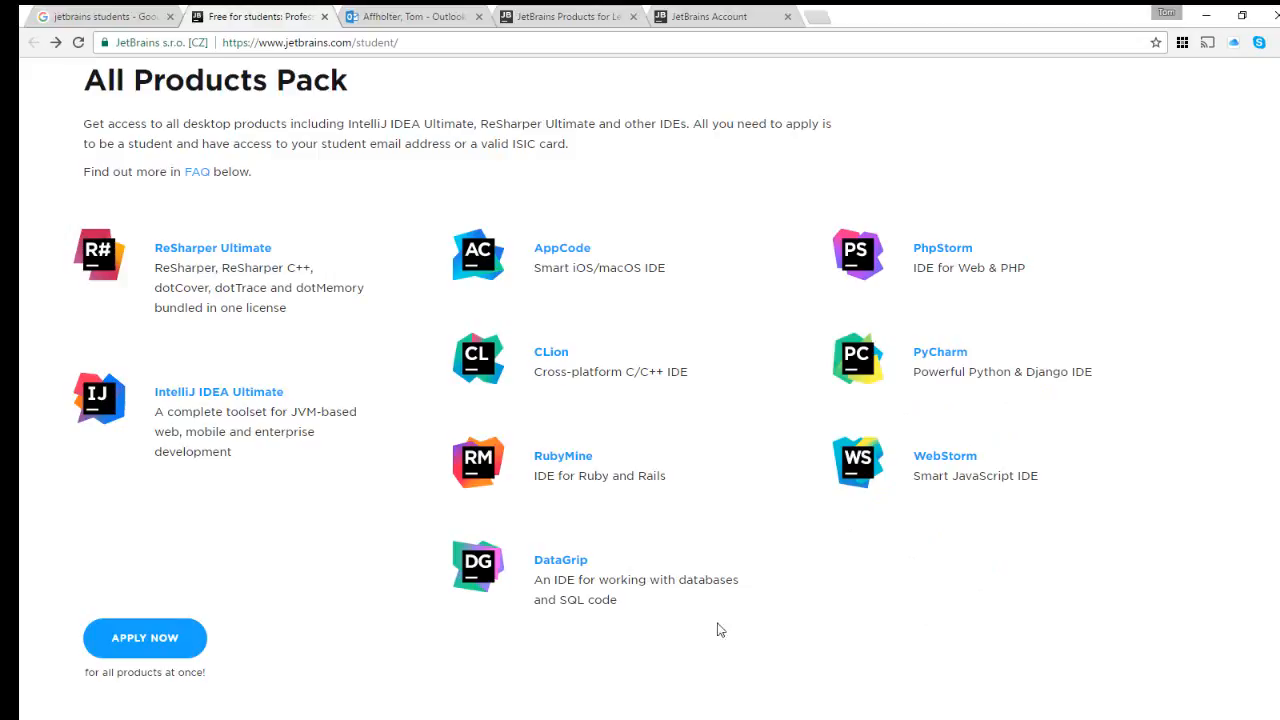
Start the student application with APPLY NOW, then view the approval confirmation and education licence agreement.
{"action": "left_click", "coordinate": [143, 648]}
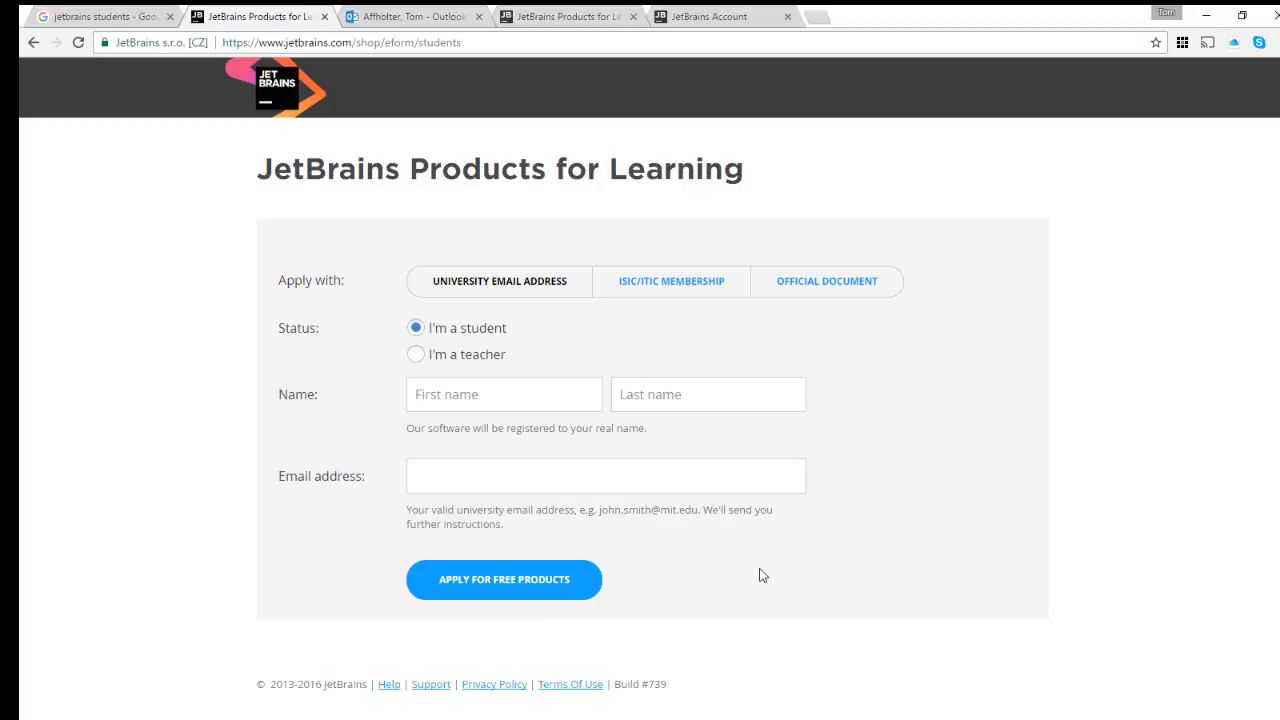
{"action": "left_click", "coordinate": [560, 16]}
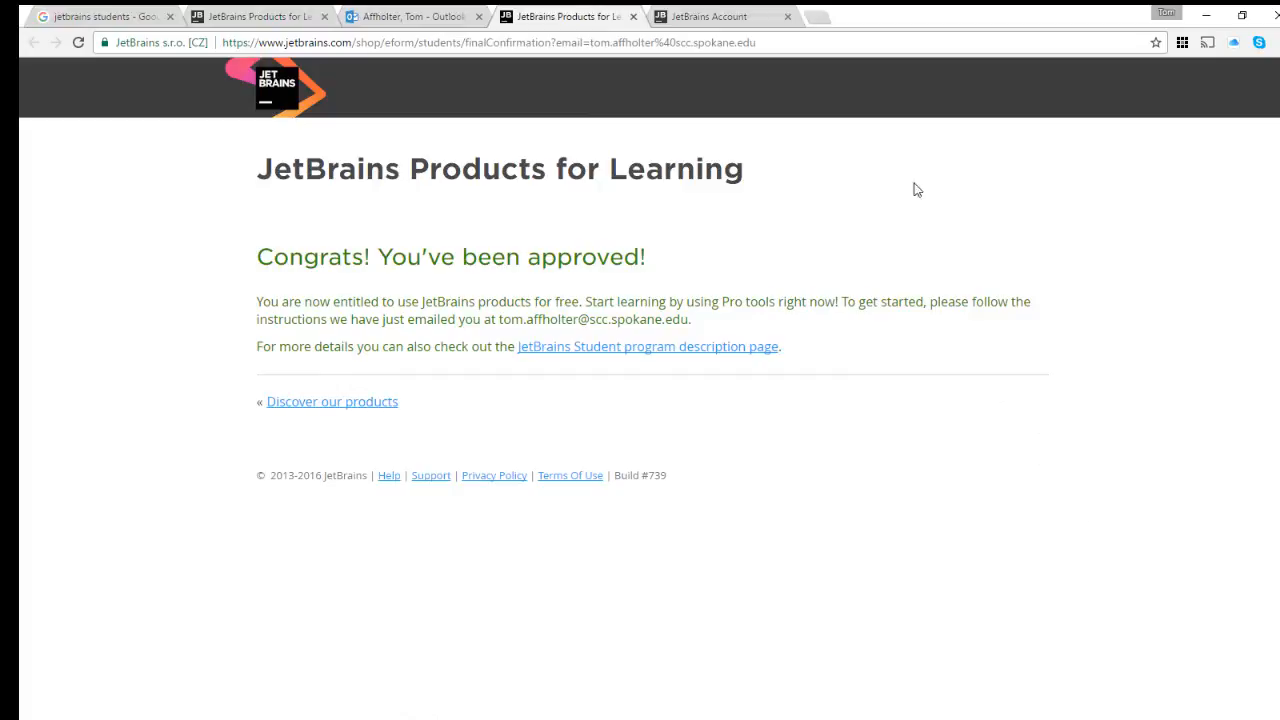
{"action": "left_click", "coordinate": [710, 16]}
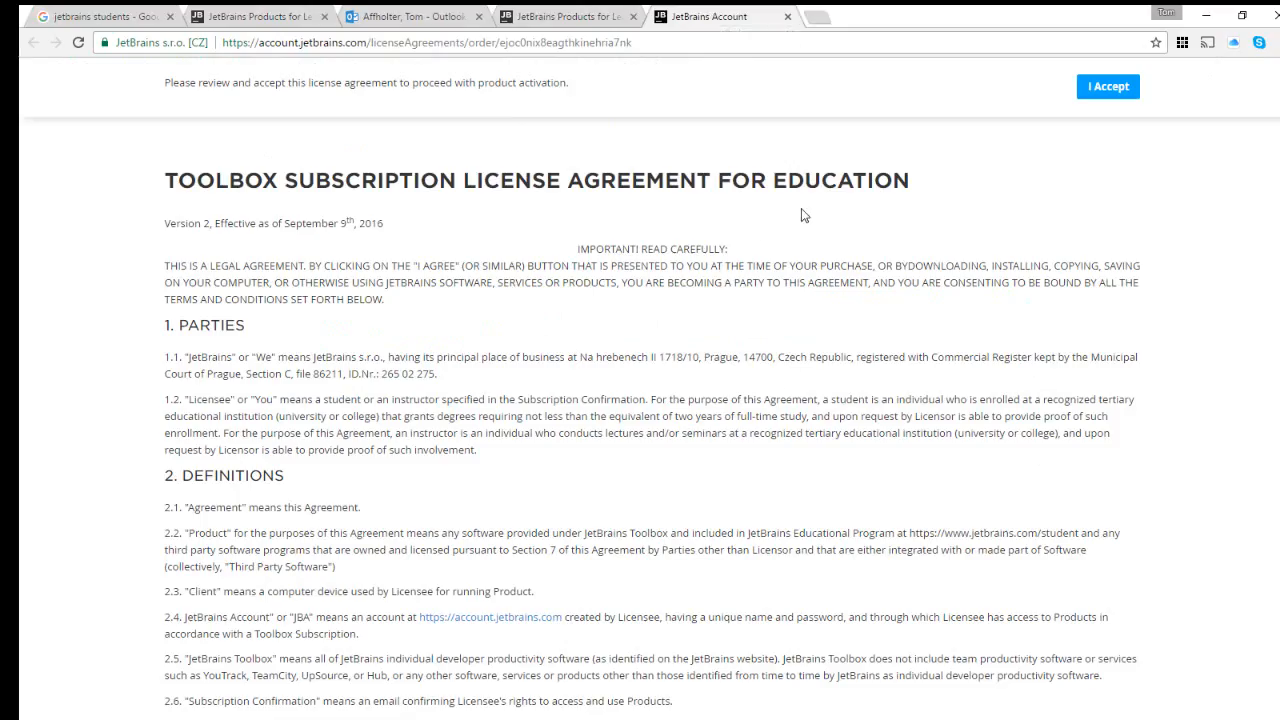
Scroll through the Toolbox Subscription License Agreement for Education and accept it.
{"action": "scroll", "coordinate": [827, 268], "scroll_direction": "down", "scroll_amount": 9}
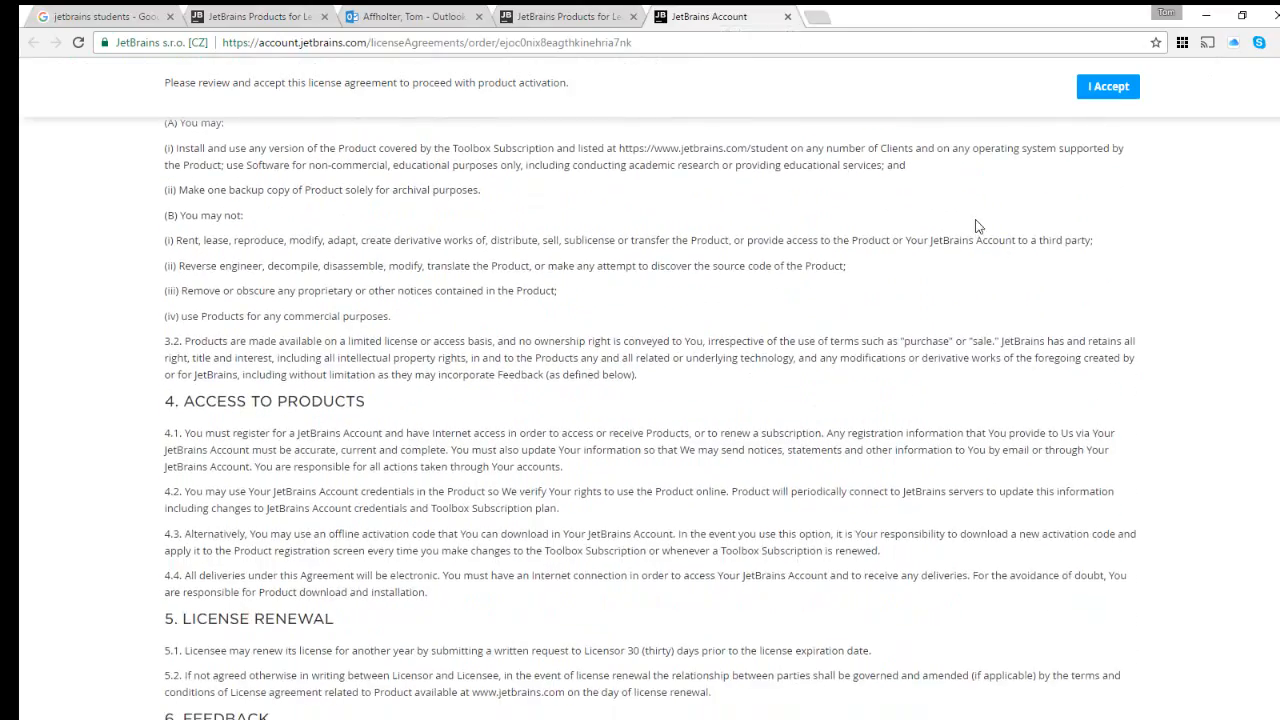
{"action": "scroll", "coordinate": [826, 363], "scroll_direction": "down", "scroll_amount": 8}
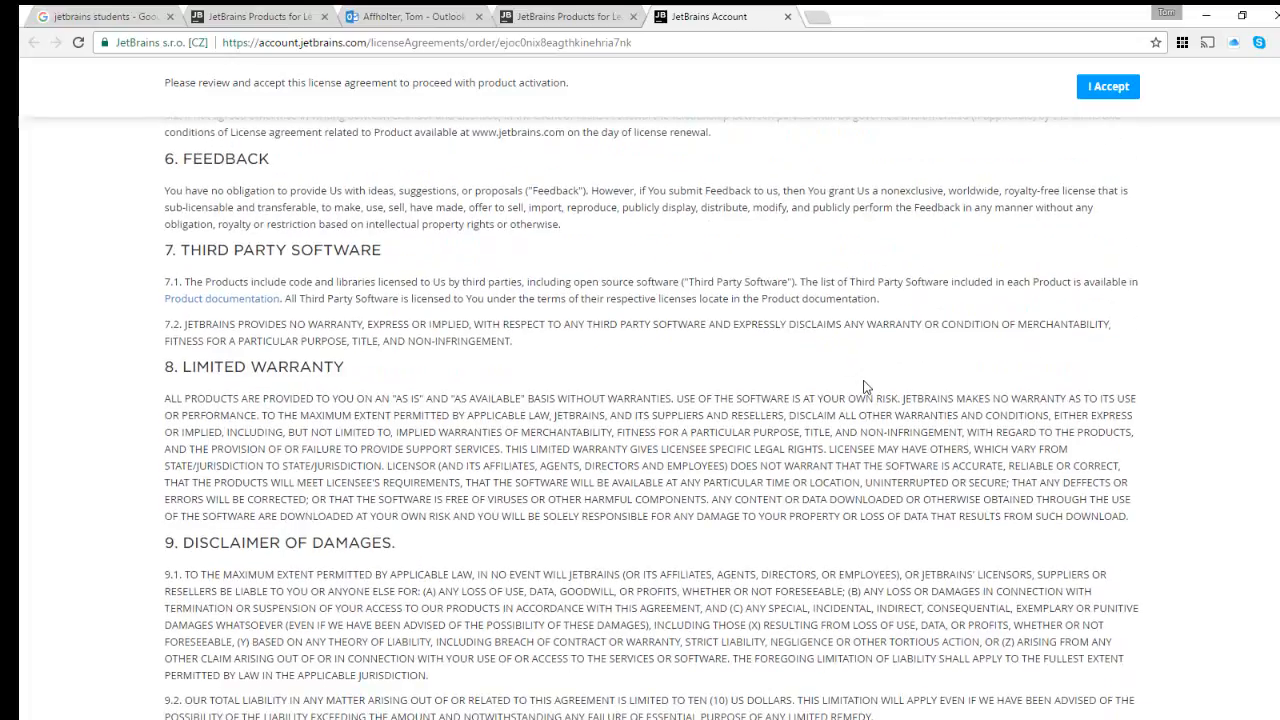
{"action": "scroll", "coordinate": [866, 387], "scroll_direction": "up", "scroll_amount": 12}
{"action": "scroll", "coordinate": [866, 387], "scroll_direction": "up", "scroll_amount": 4}
{"action": "scroll", "coordinate": [1057, 606], "scroll_direction": "down", "scroll_amount": 2}
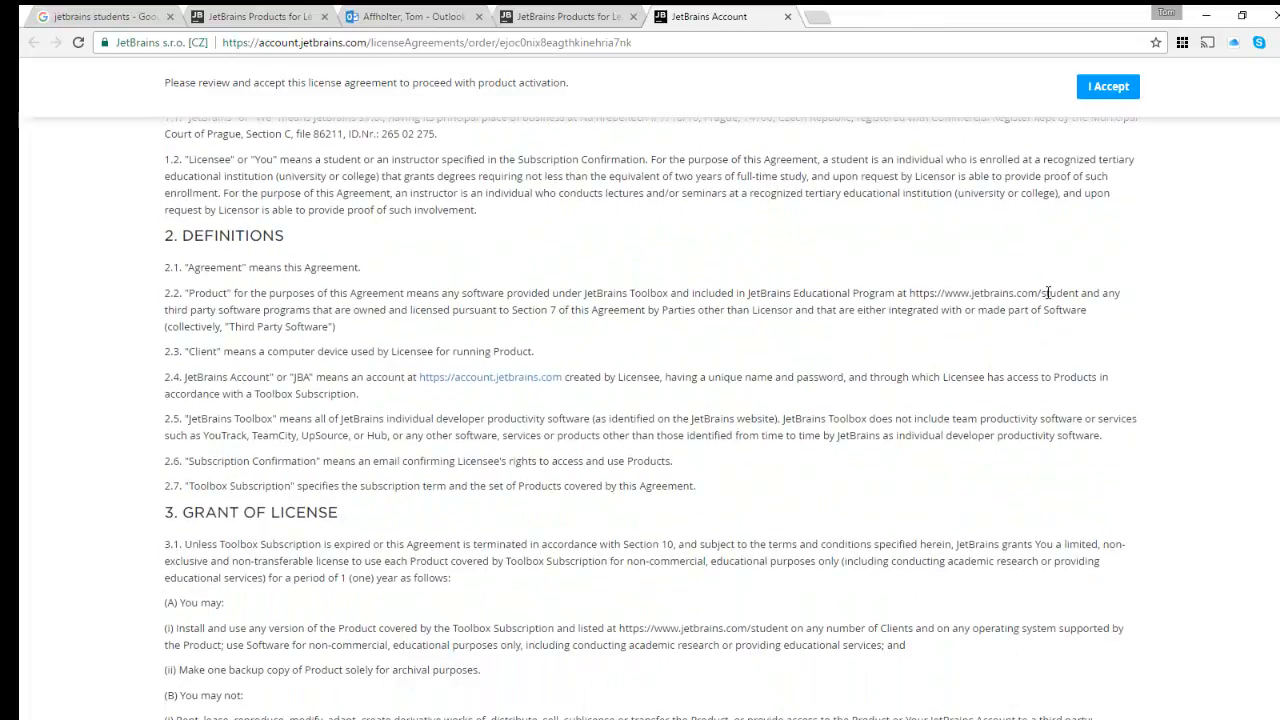
{"action": "scroll", "coordinate": [1046, 290], "scroll_direction": "up", "scroll_amount": 2}
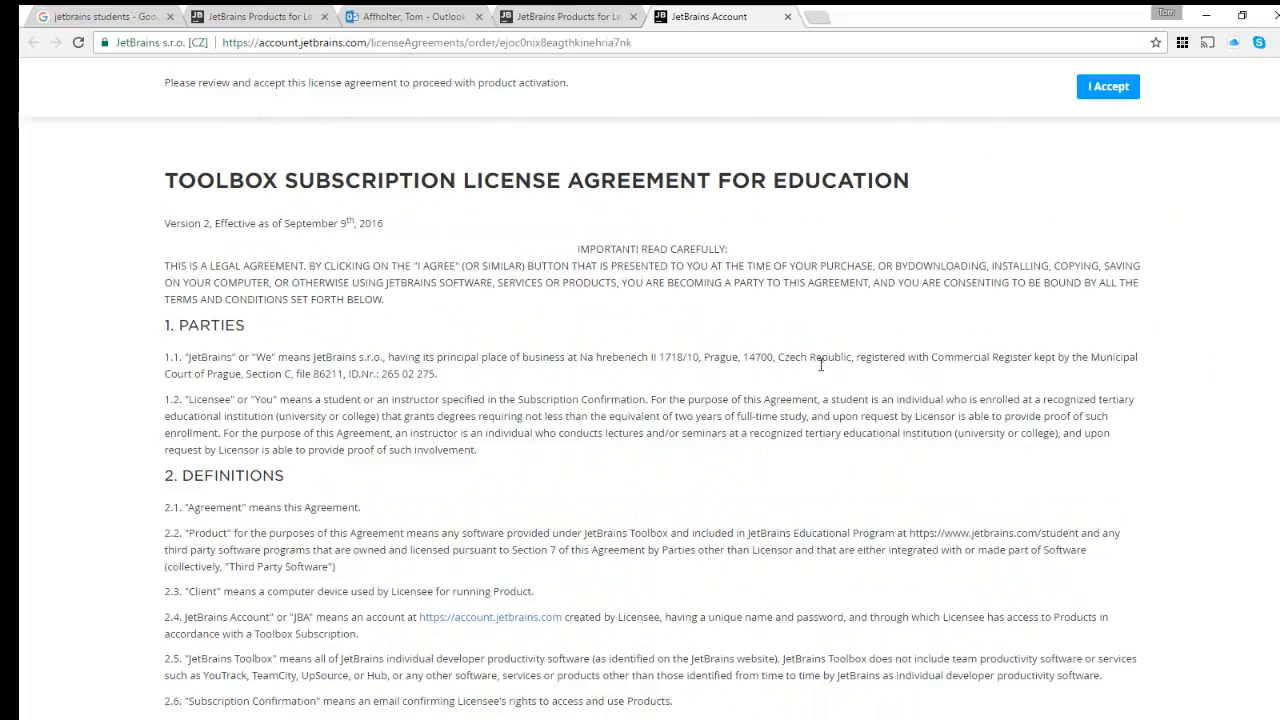
{"action": "left_click", "coordinate": [1104, 94]}
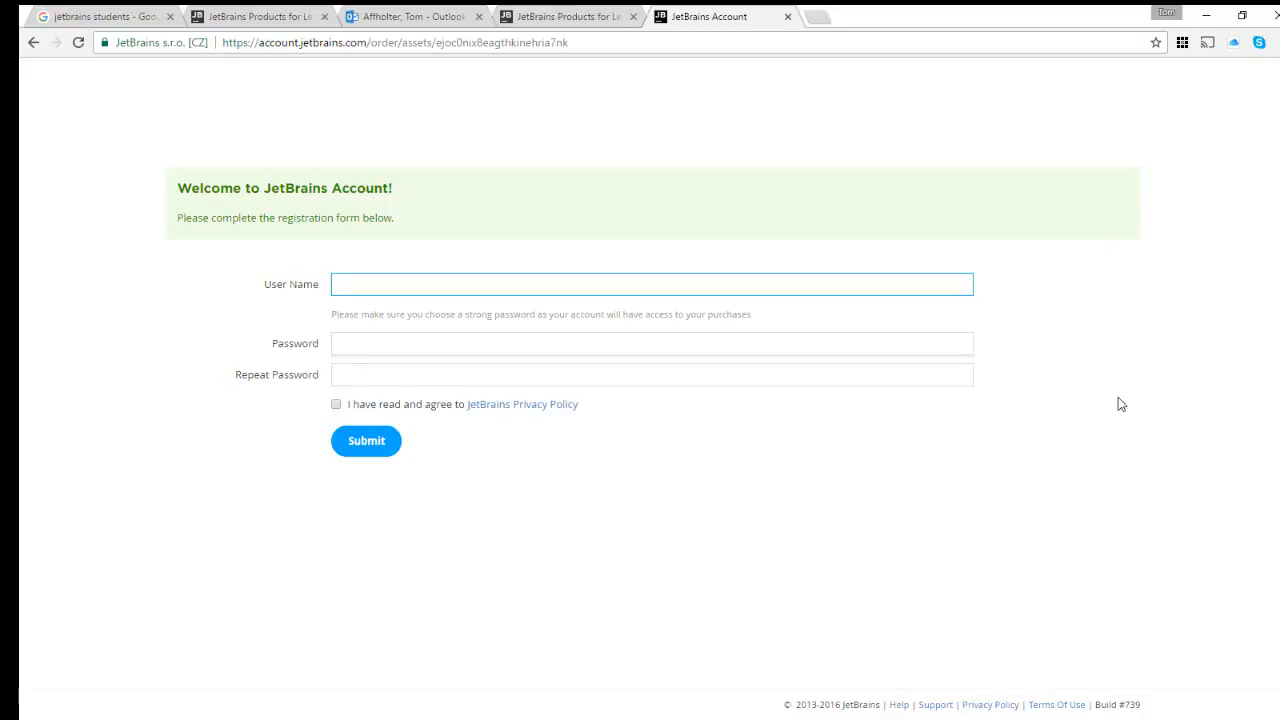
Register with a user name and matching password, agree to the Privacy Policy, and submit.
{"action": "type", "text": "TomAffholter"}
{"action": "key", "text": "Tab"}
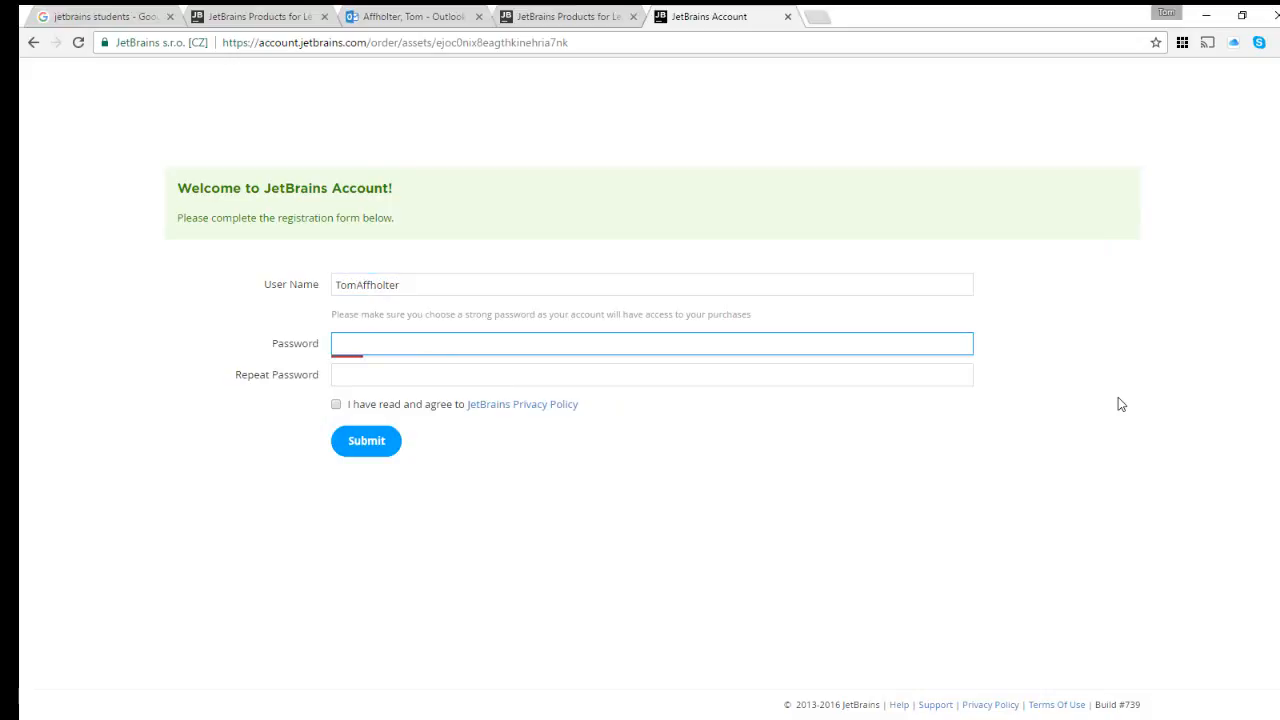
{"action": "type", "text": "•"}
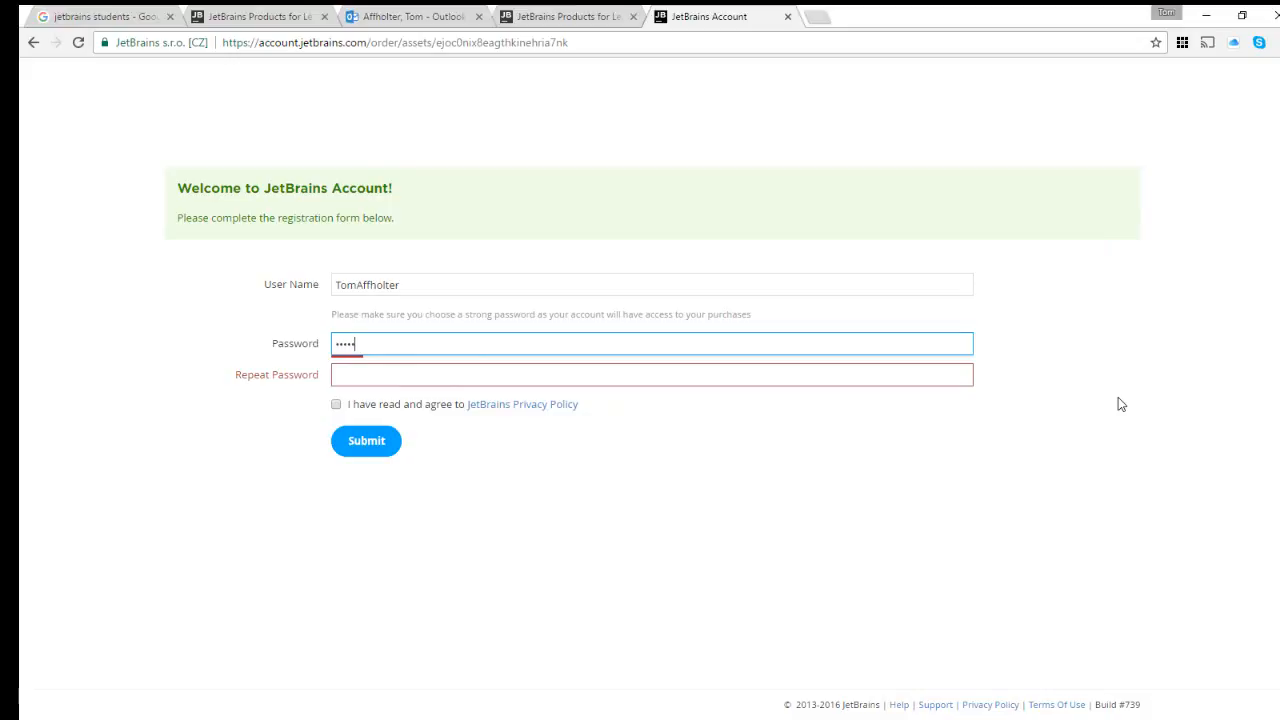
{"action": "type", "text": "••••••••"}
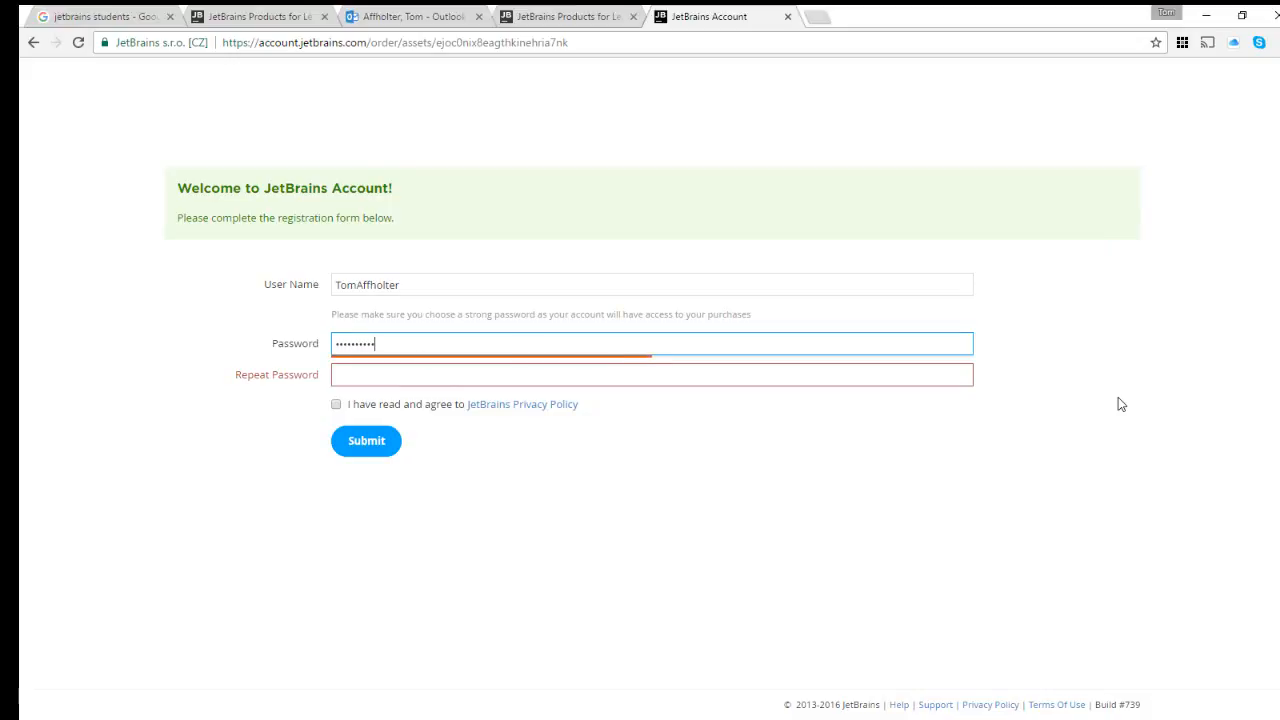
{"action": "type", "text": "•"}
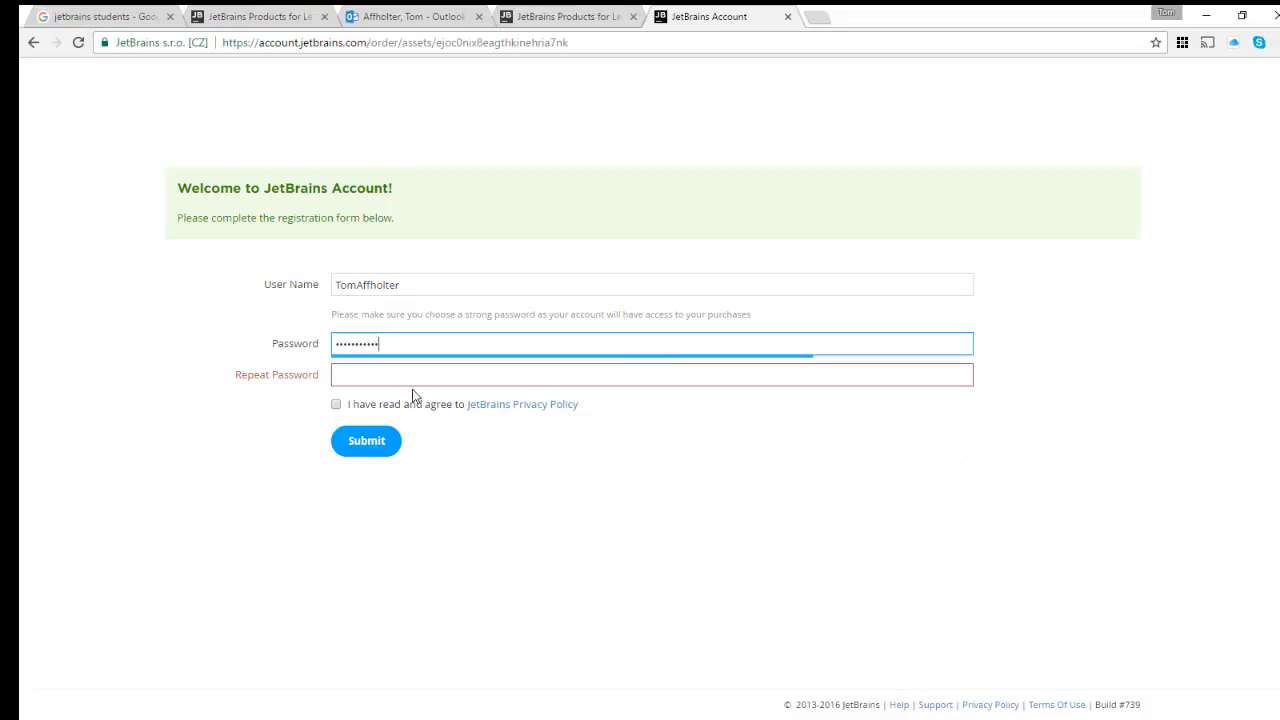
{"action": "left_click", "coordinate": [411, 378]}
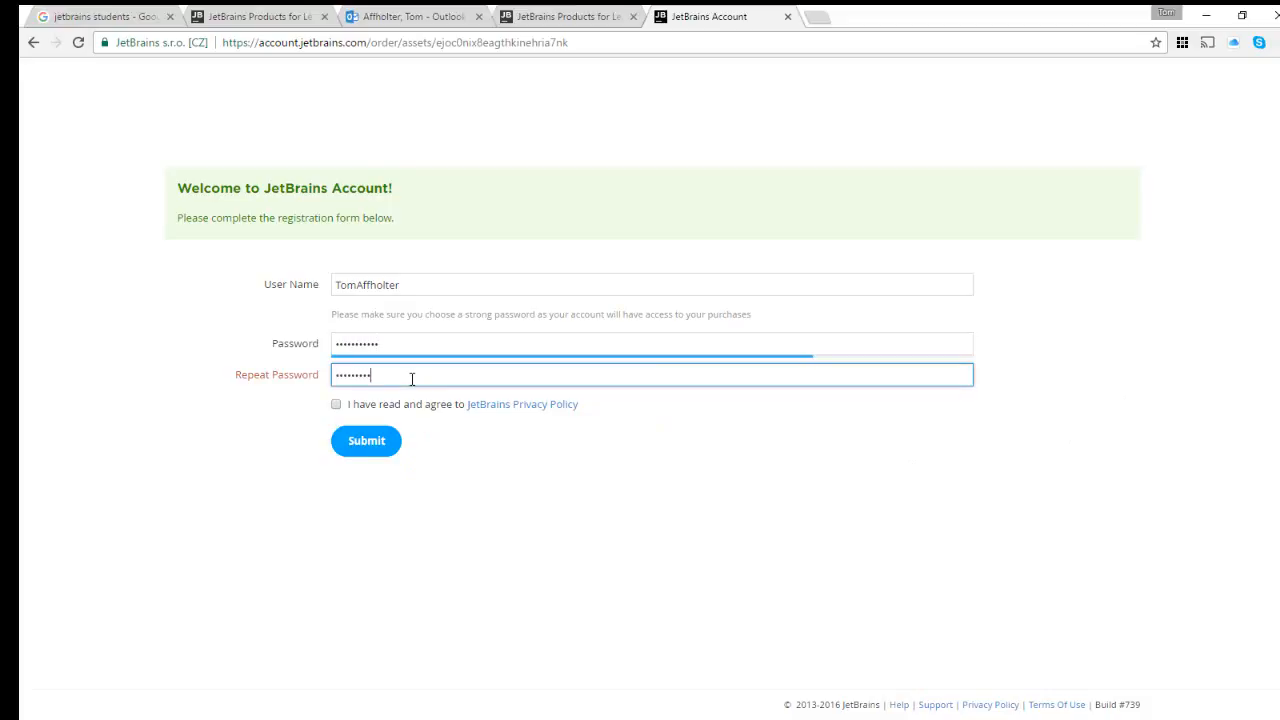
{"action": "type", "text": "•••••••••••"}
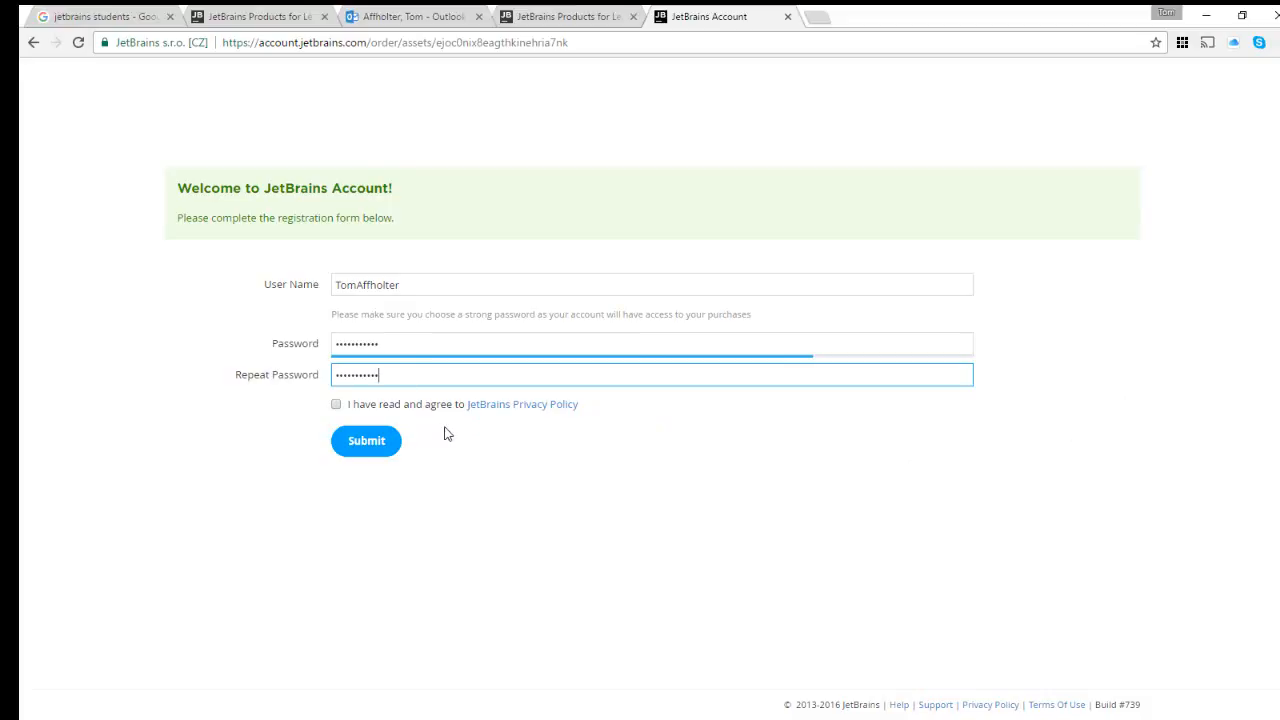
{"action": "left_click", "coordinate": [336, 408]}
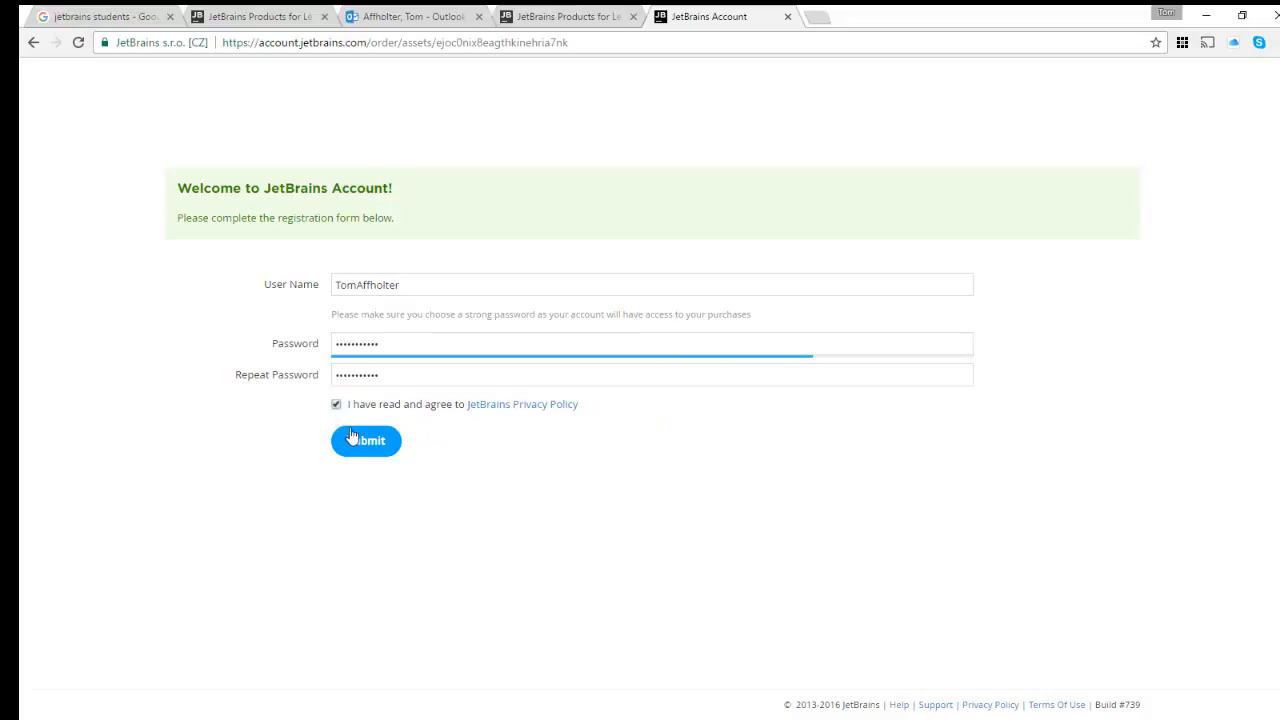
{"action": "left_click", "coordinate": [358, 443]}
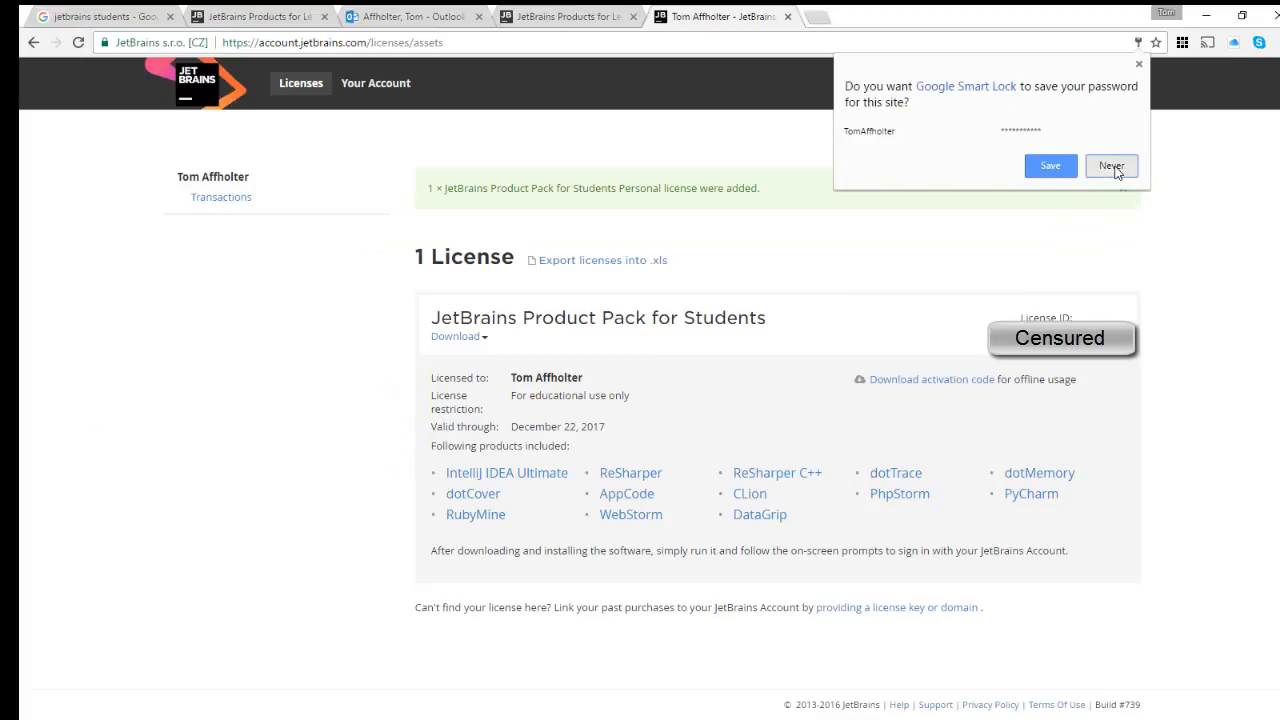
Decline saving the password, copy the student License ID, and go to the WebStorm product page.
{"action": "left_click", "coordinate": [1050, 170]}
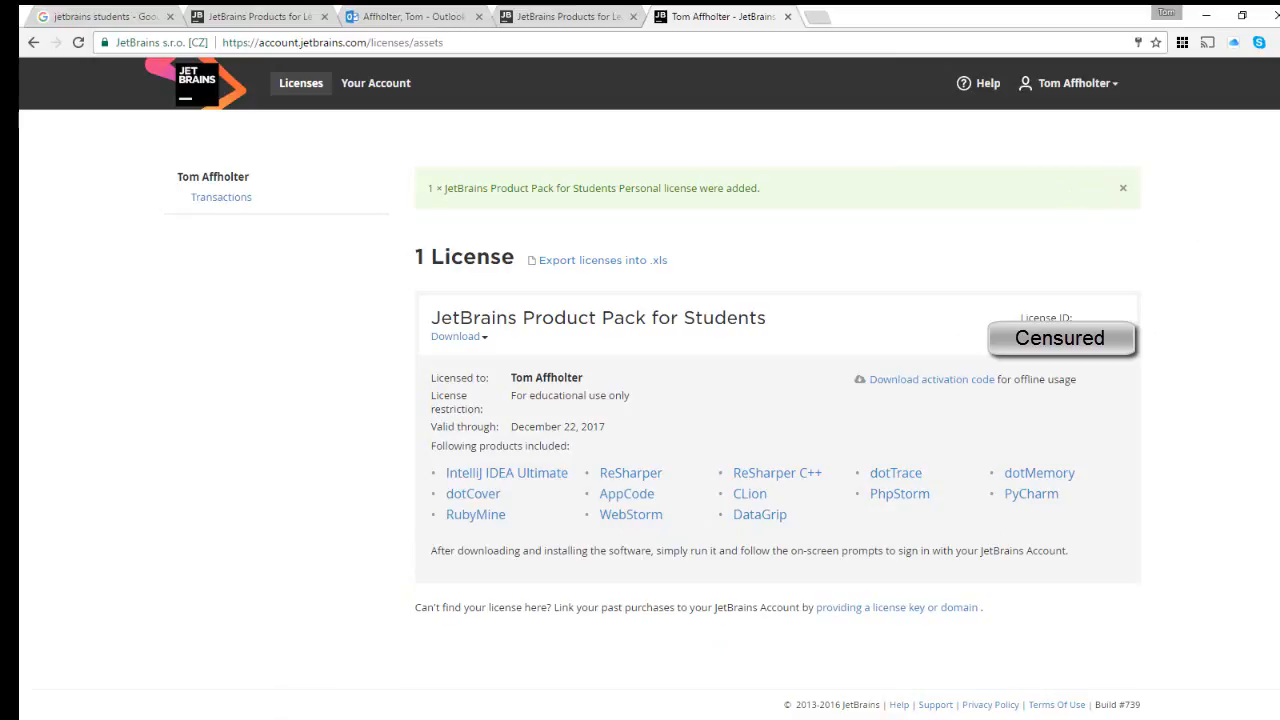
{"action": "right_click", "coordinate": [1045, 332]}
{"action": "left_click", "coordinate": [1078, 344]}
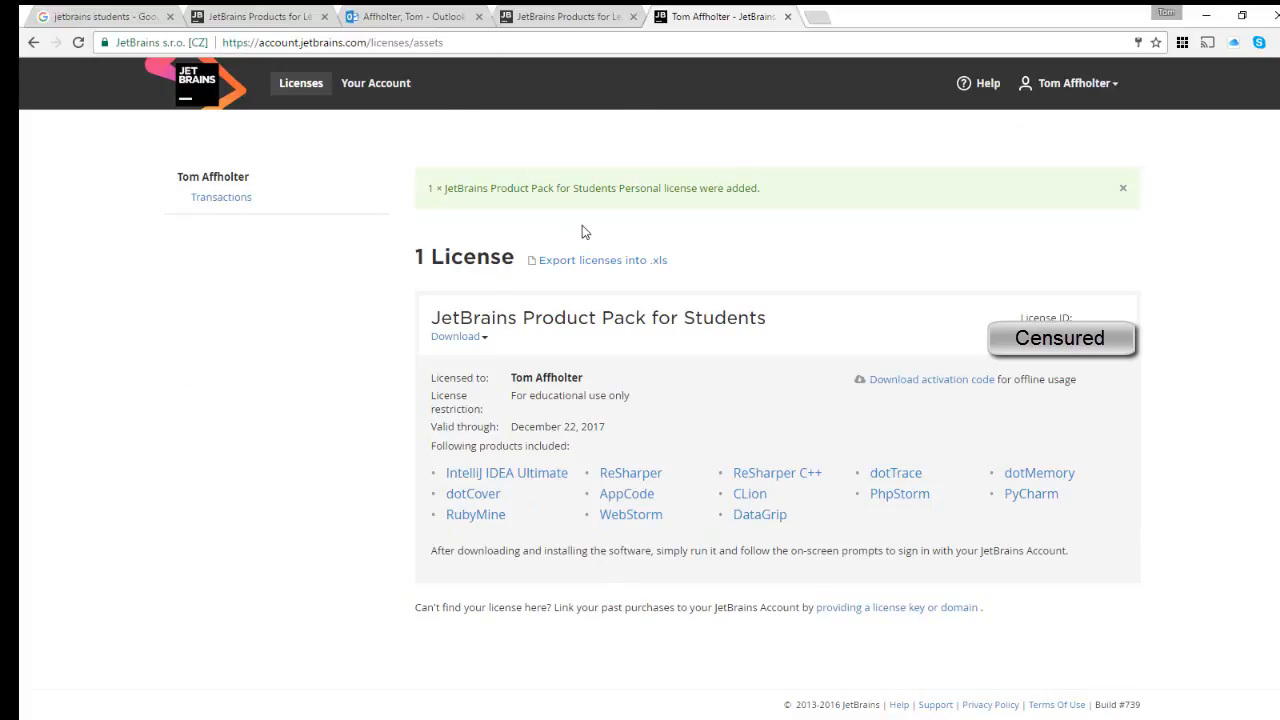
{"action": "left_click", "coordinate": [630, 516]}
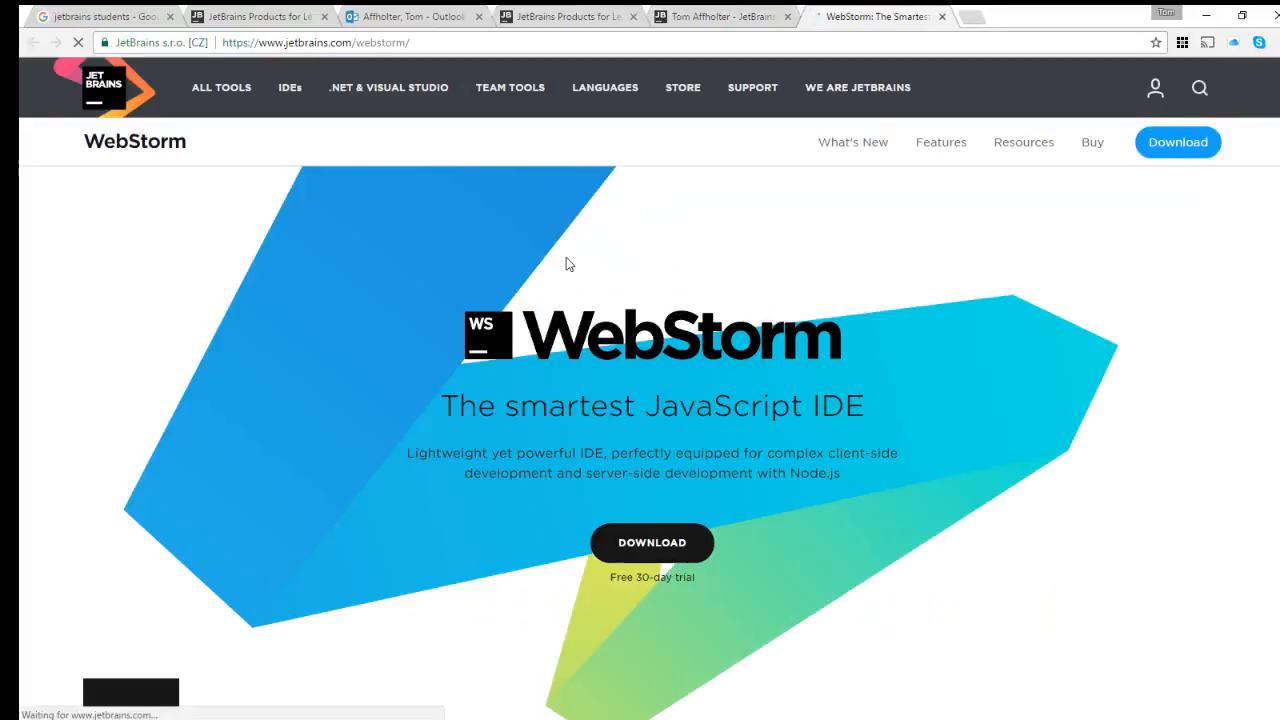
Download WebStorm-2016.3.2.exe into Dropbox\Downloads, deleting and replacing the older installer.
{"action": "left_click", "coordinate": [633, 543]}
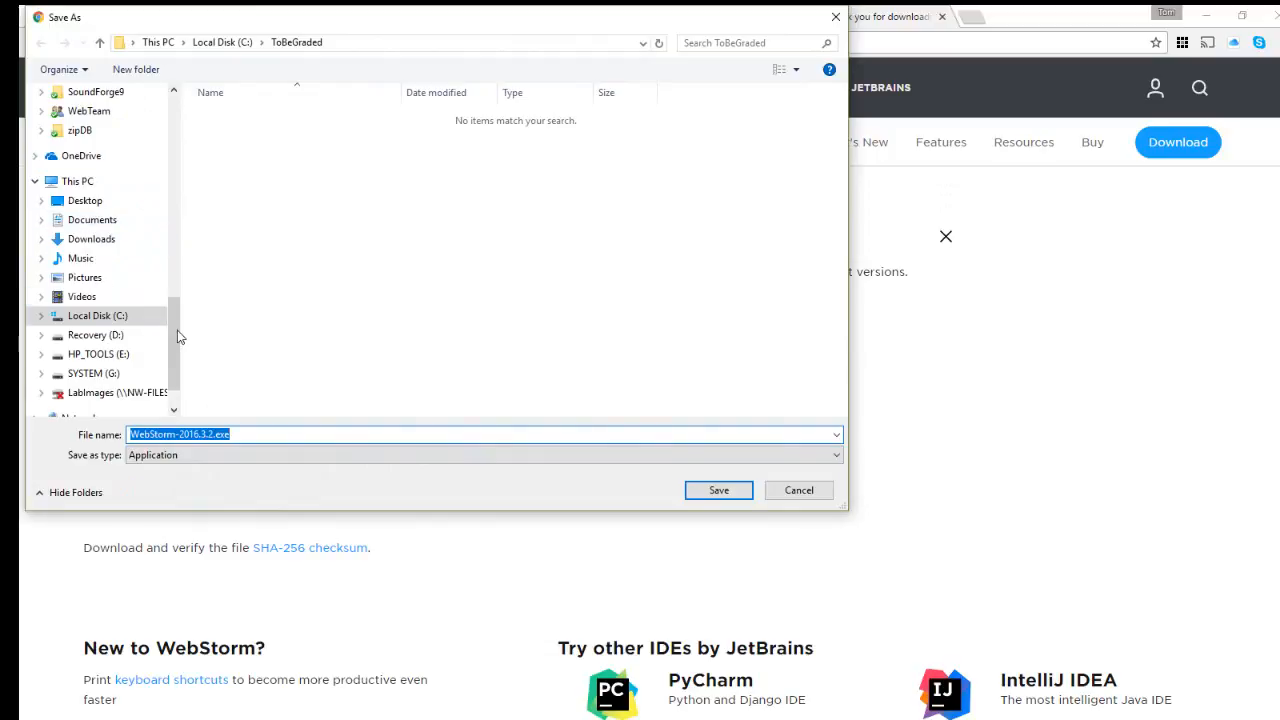
{"action": "left_click_drag", "start_coordinate": [177, 337], "coordinate": [183, 138]}
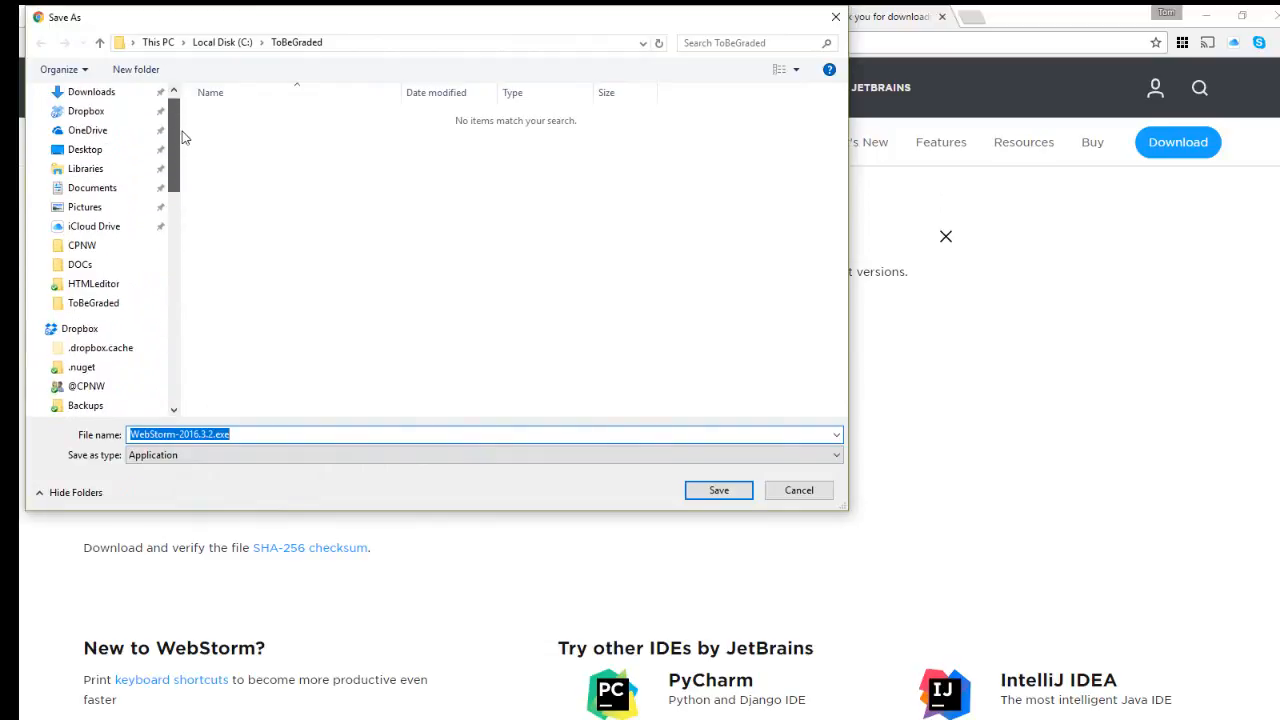
{"action": "left_click", "coordinate": [85, 111]}
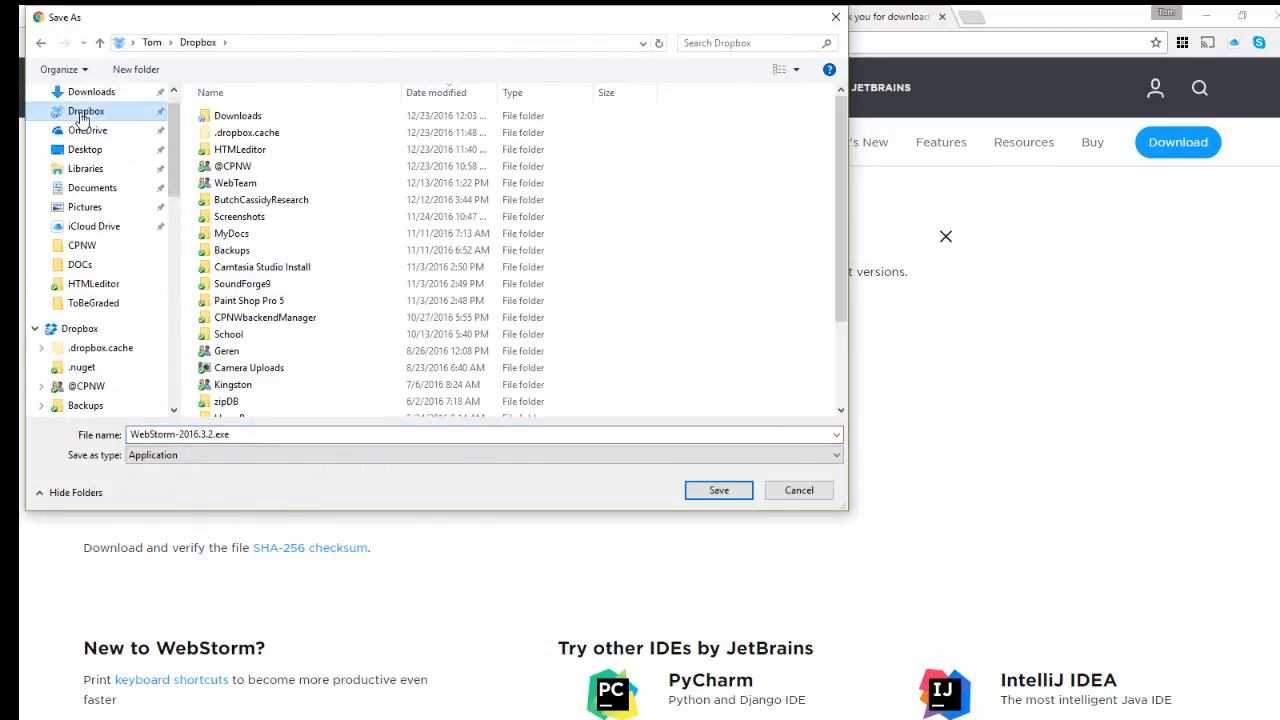
{"action": "double_click", "coordinate": [240, 116]}
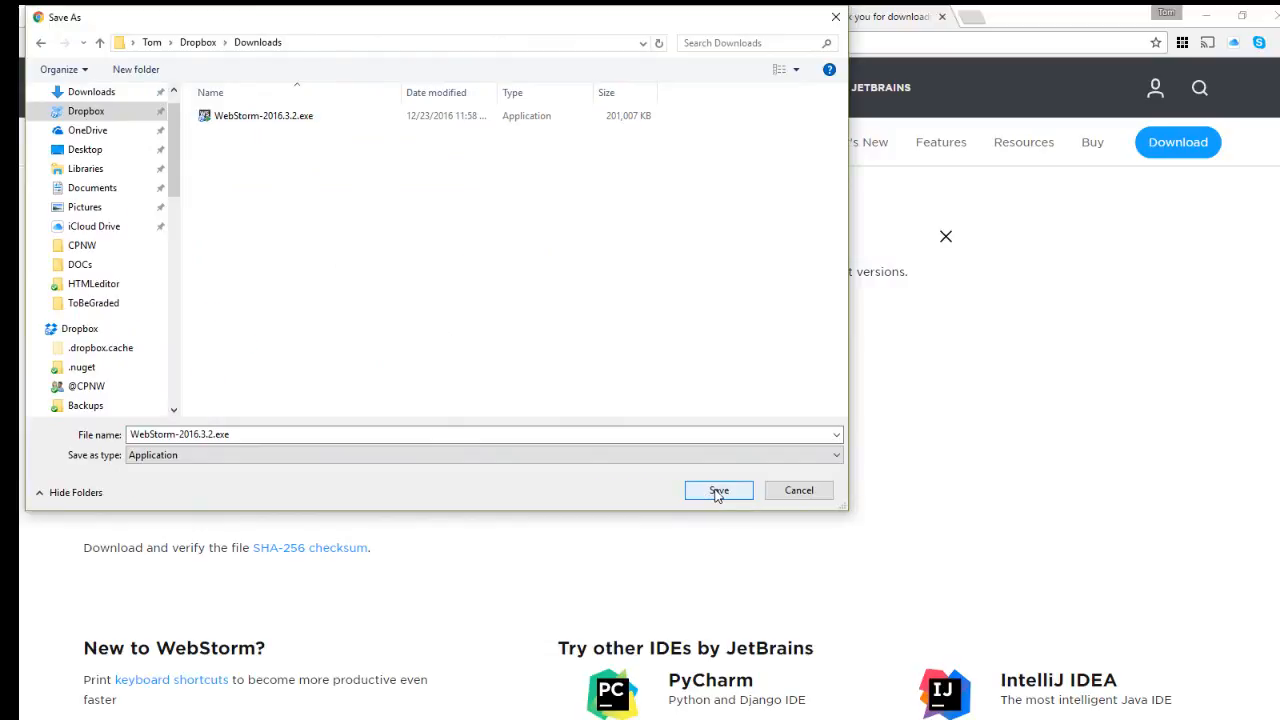
{"action": "left_click", "coordinate": [308, 116]}
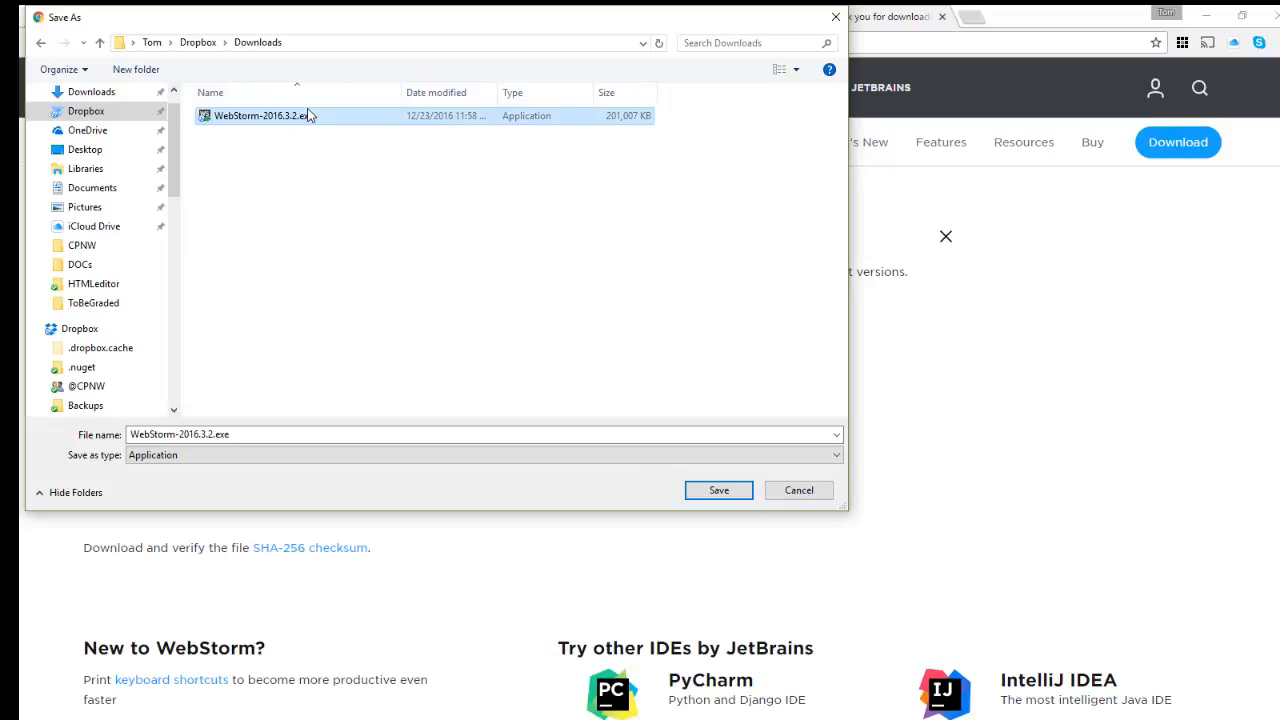
{"action": "key", "text": "Delete"}
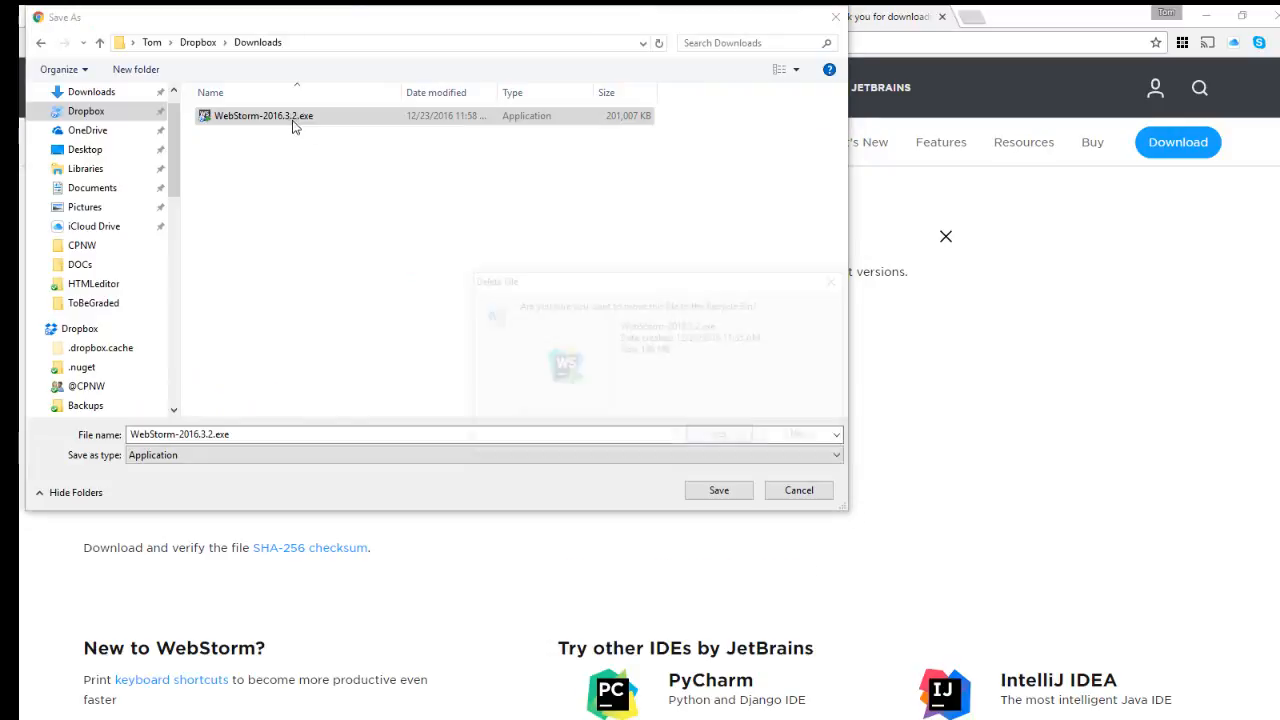
{"action": "left_click", "coordinate": [722, 440]}
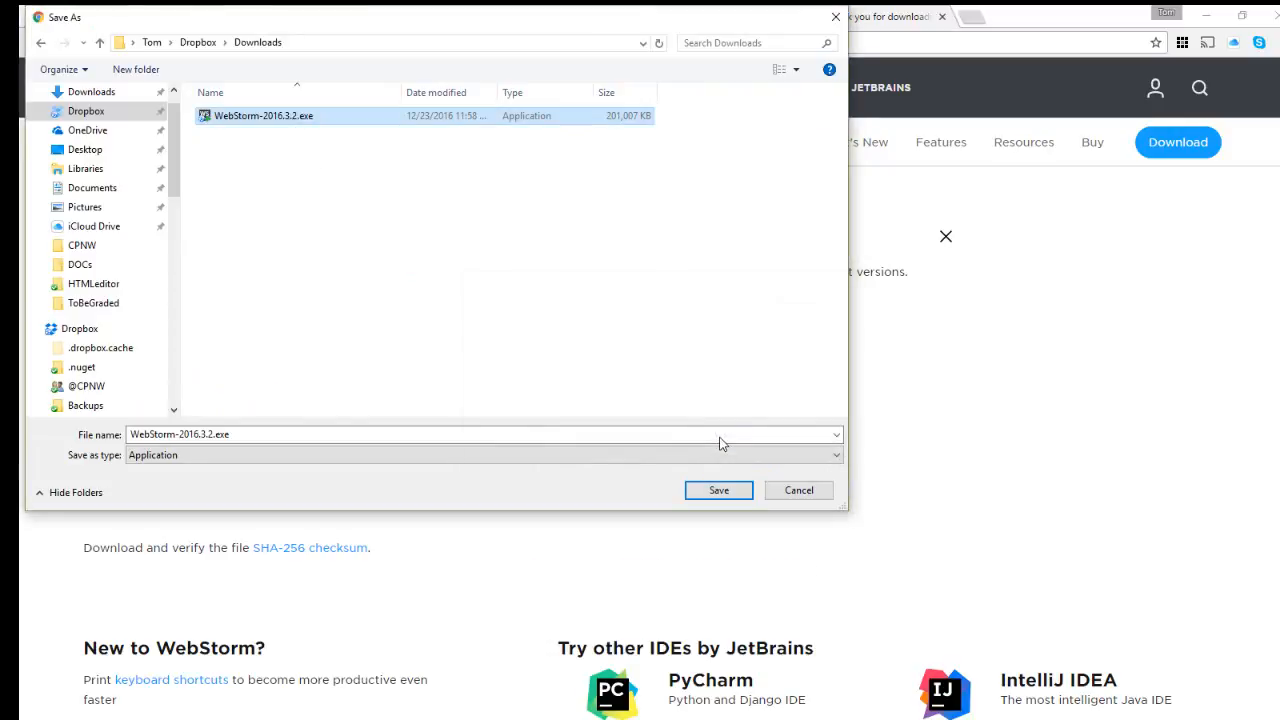
{"action": "left_click", "coordinate": [719, 491]}
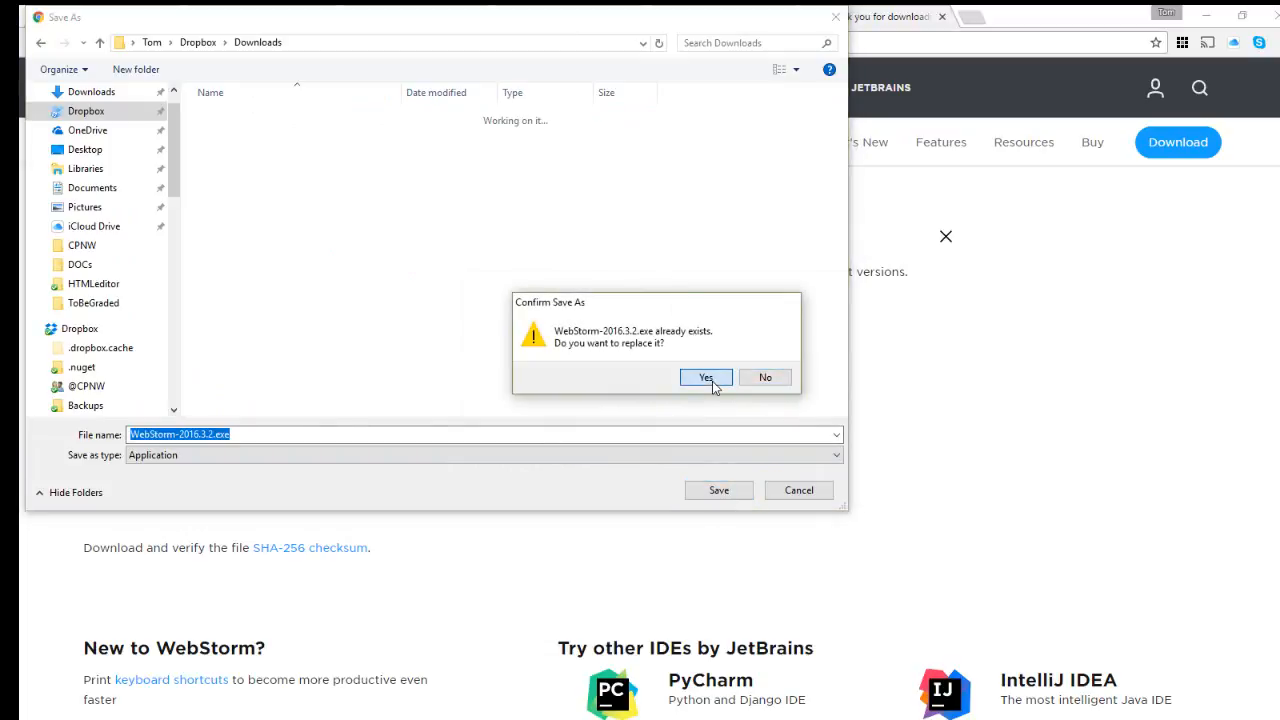
{"action": "left_click", "coordinate": [706, 378]}
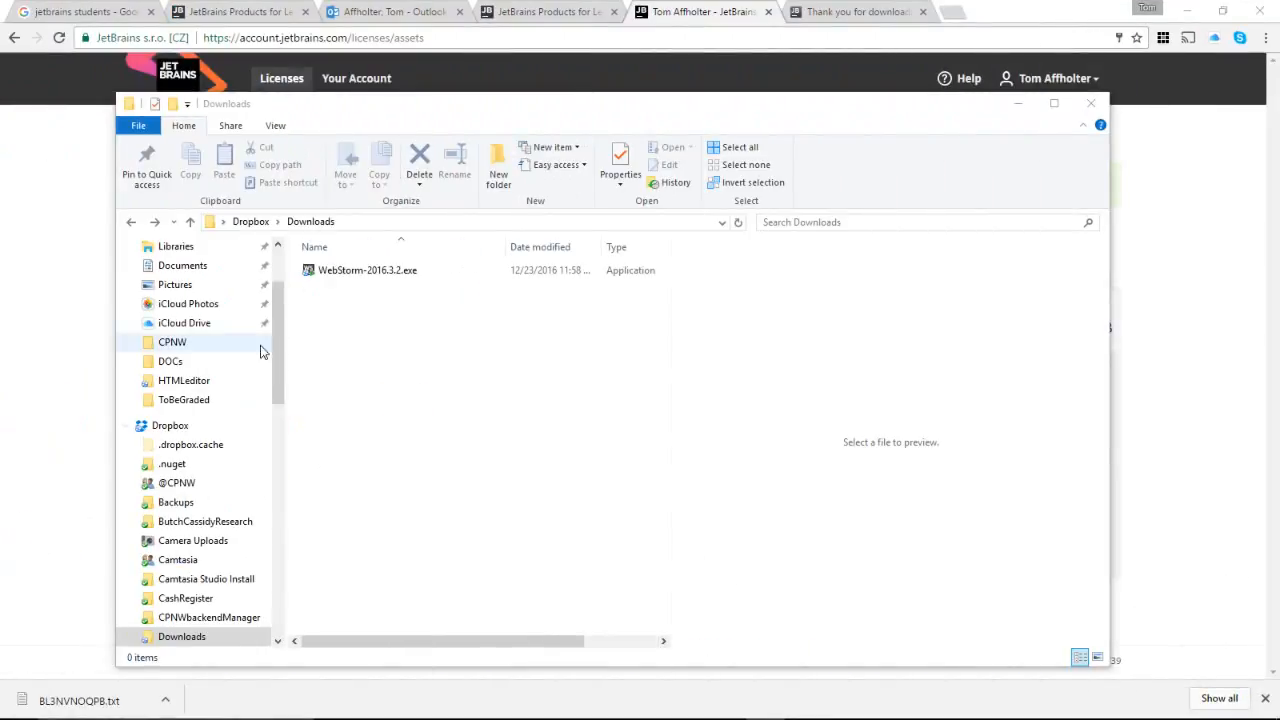
Run WebStorm-2016.3.2.exe from Downloads and finish setup with Run WebStorm checked.
{"action": "left_click", "coordinate": [362, 268]}
{"action": "double_click", "coordinate": [361, 268]}
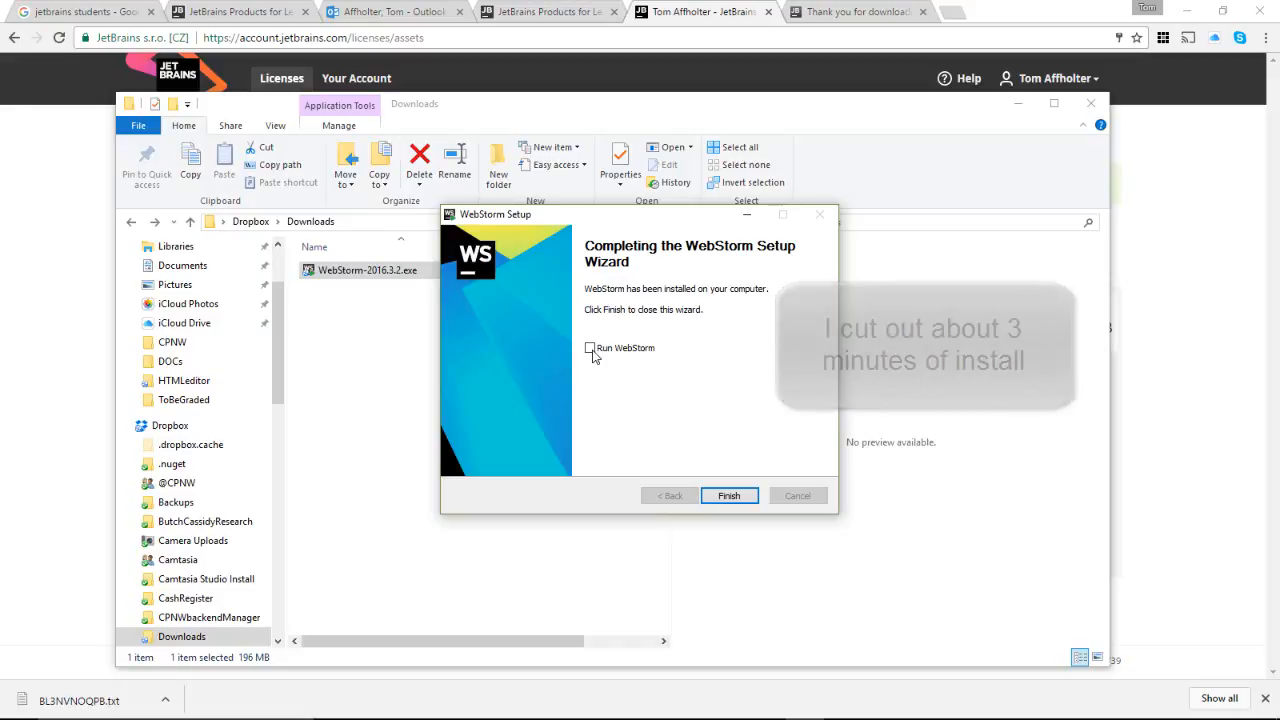
{"action": "left_click", "coordinate": [736, 502]}
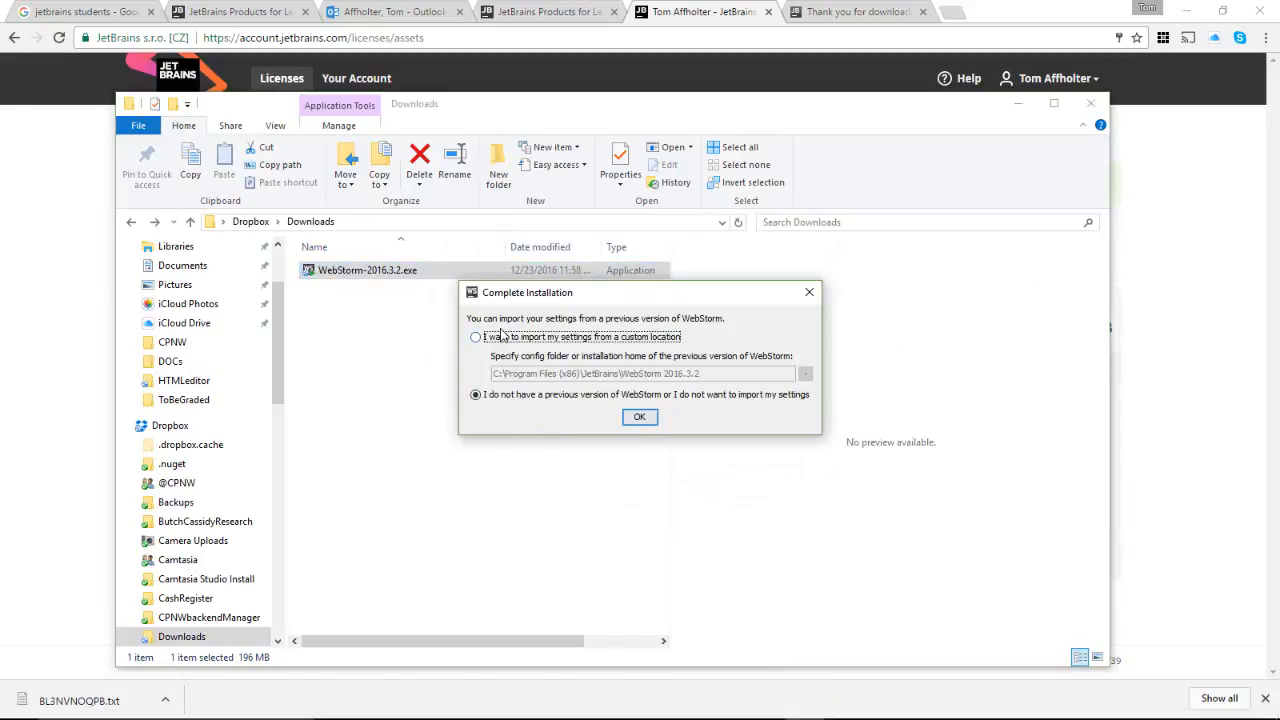
Skip importing previous settings, accept the privacy policy, and begin entering the JetBrains Account user name.
{"action": "left_click", "coordinate": [639, 418]}
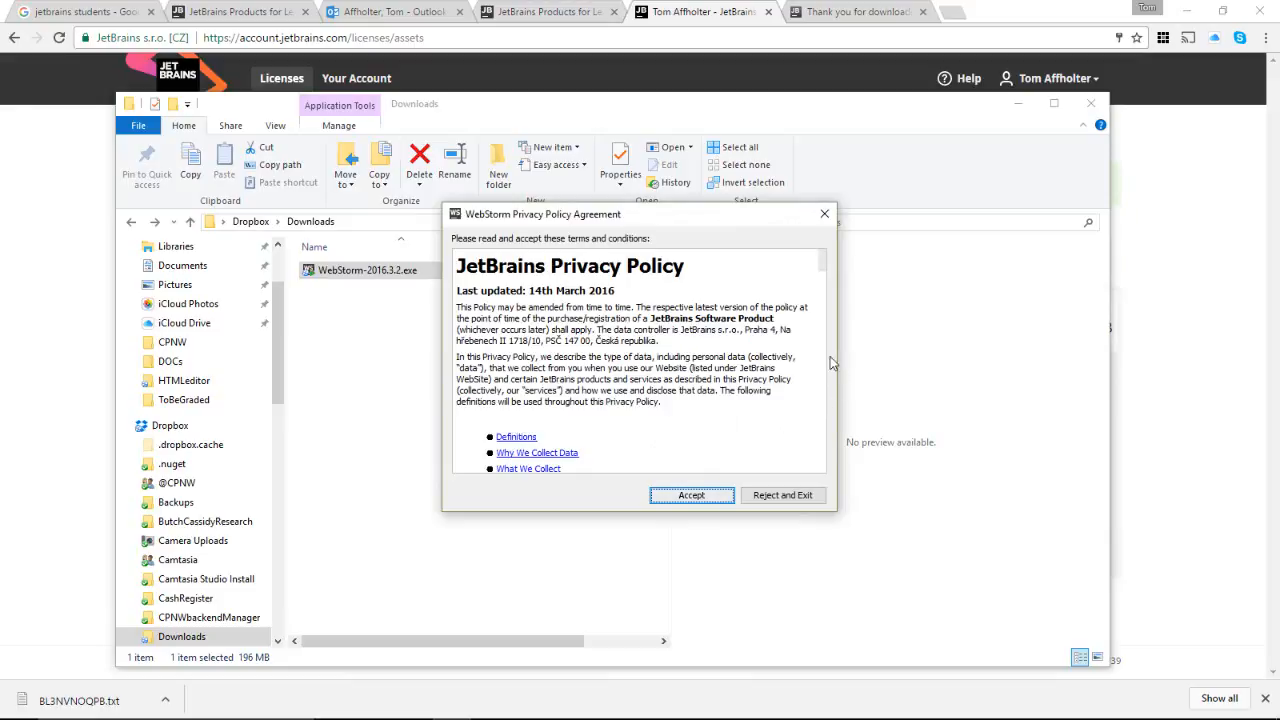
{"action": "left_click", "coordinate": [697, 496]}
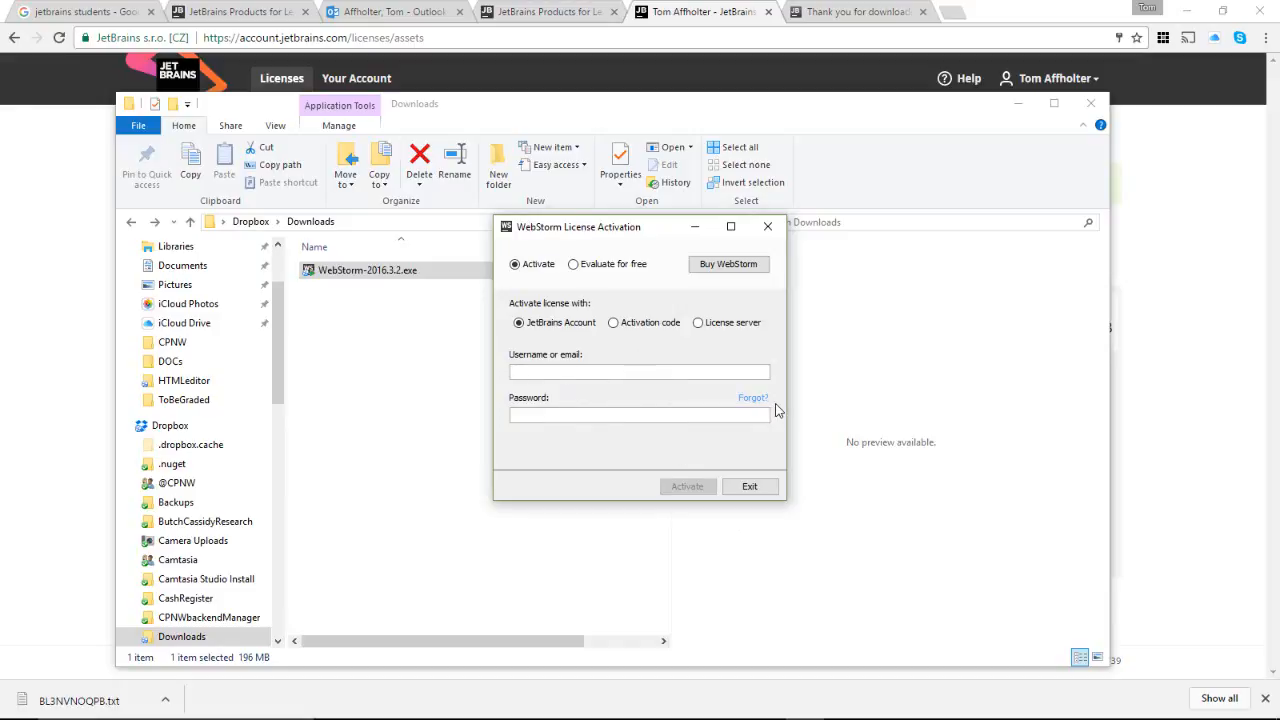
{"action": "type", "text": "tom"}
{"action": "type", "text": ".affhol"}
{"action": "type", "text": "ter"}
Correct the account user name, enter the password, and activate WebStorm's licence.
{"action": "key", "text": "BackSpace"}
{"action": "key", "text": "BackSpace"}
{"action": "key", "text": "BackSpace"}
{"action": "key", "text": "BackSpace"}
{"action": "key", "text": "BackSpace"}
{"action": "key", "text": "BackSpace"}
{"action": "key", "text": "BackSpace"}
{"action": "key", "text": "BackSpace"}
{"action": "key", "text": "BackSpace"}
{"action": "type", "text": "affholter"}
{"action": "left_click", "coordinate": [691, 420]}
{"action": "type", "text": "••••"}
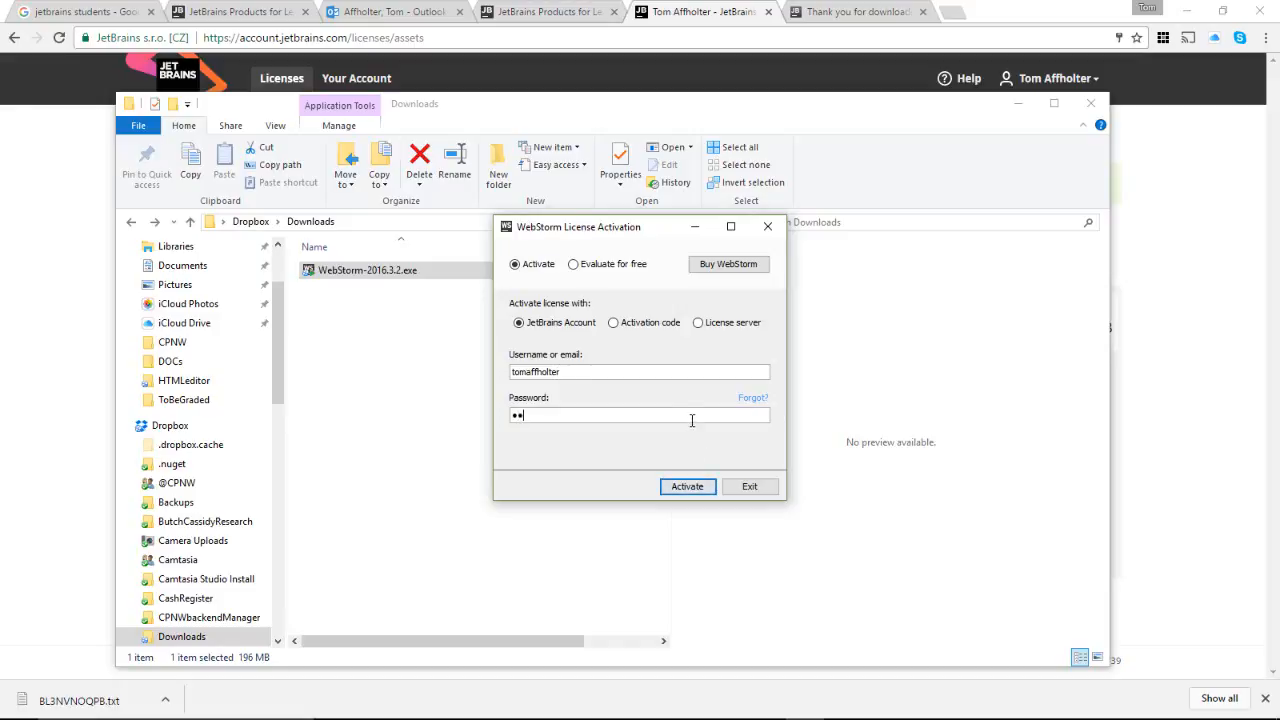
{"action": "type", "text": "••••••••"}
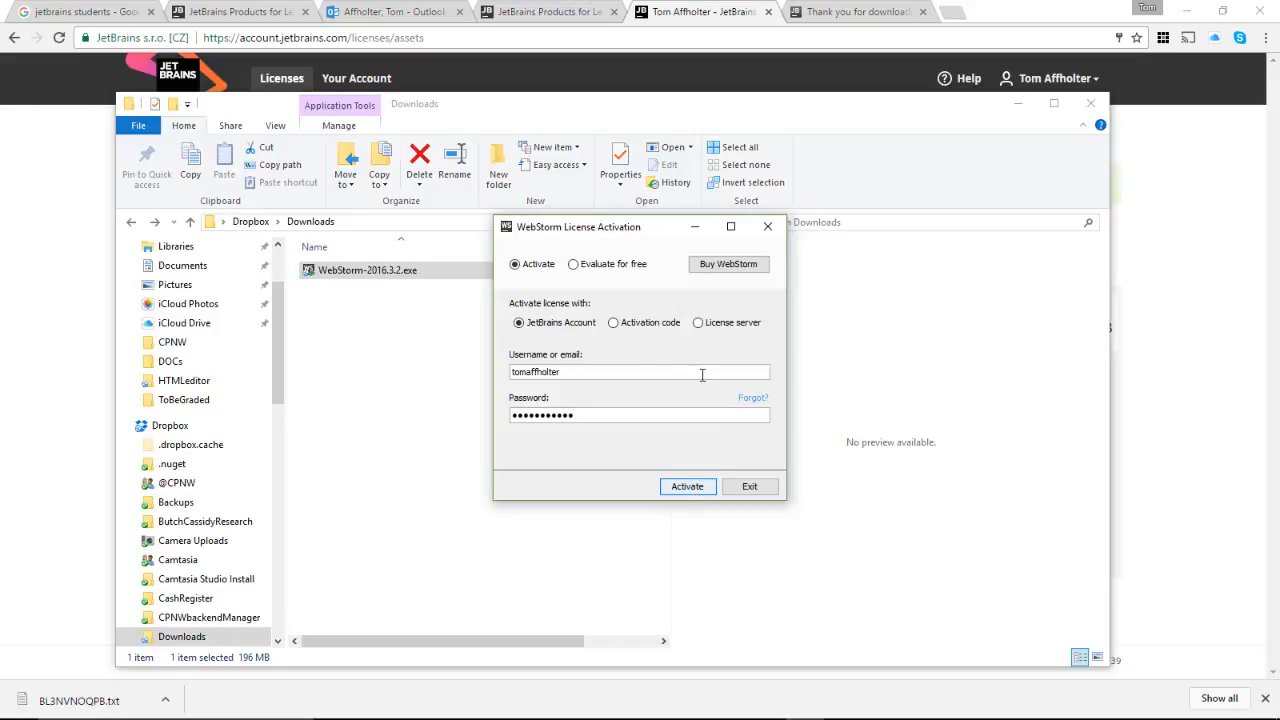
{"action": "left_click", "coordinate": [704, 490]}
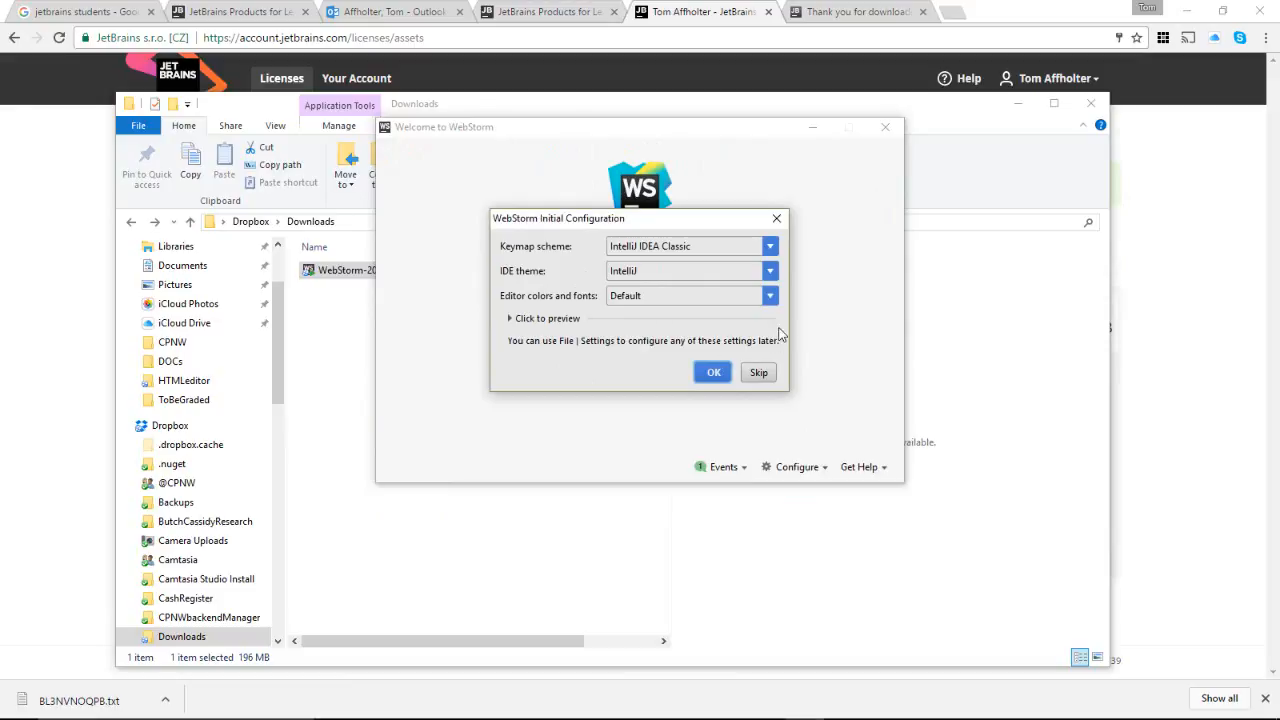
Keep the default keymap, theme and colours, then close the Downloads Explorer window.
{"action": "left_click", "coordinate": [711, 375]}
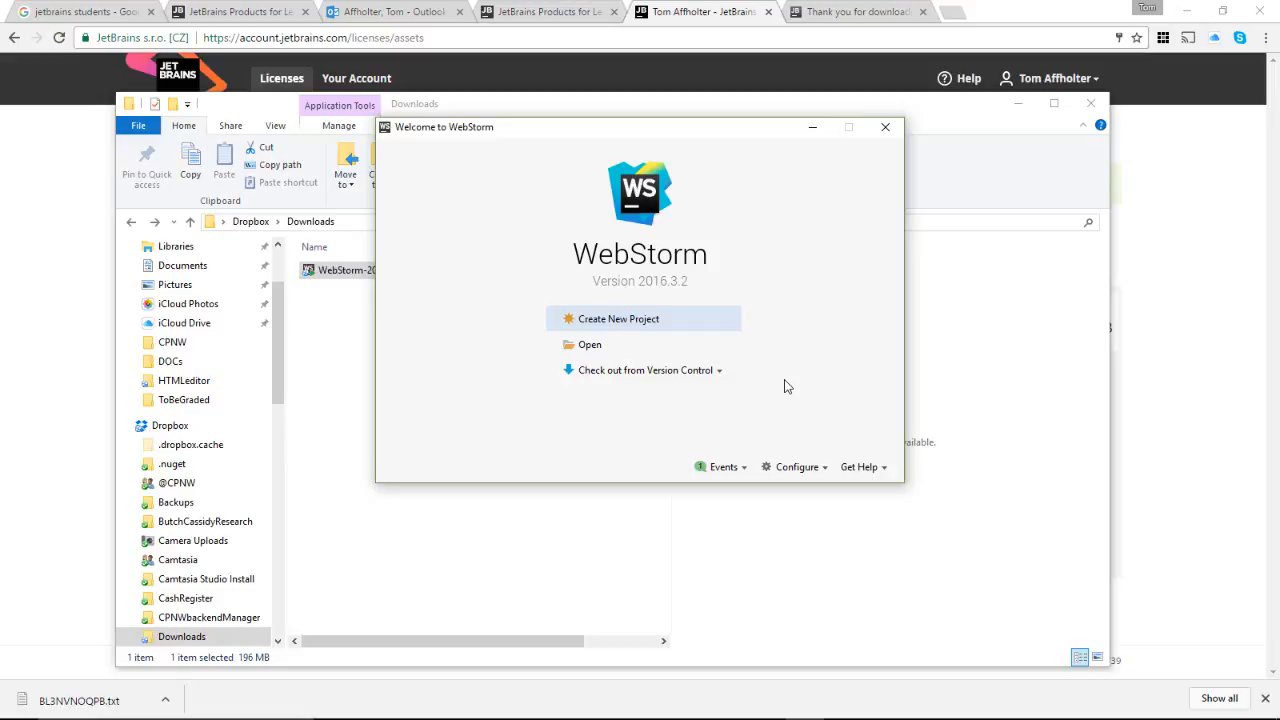
{"action": "left_click", "coordinate": [1093, 103]}
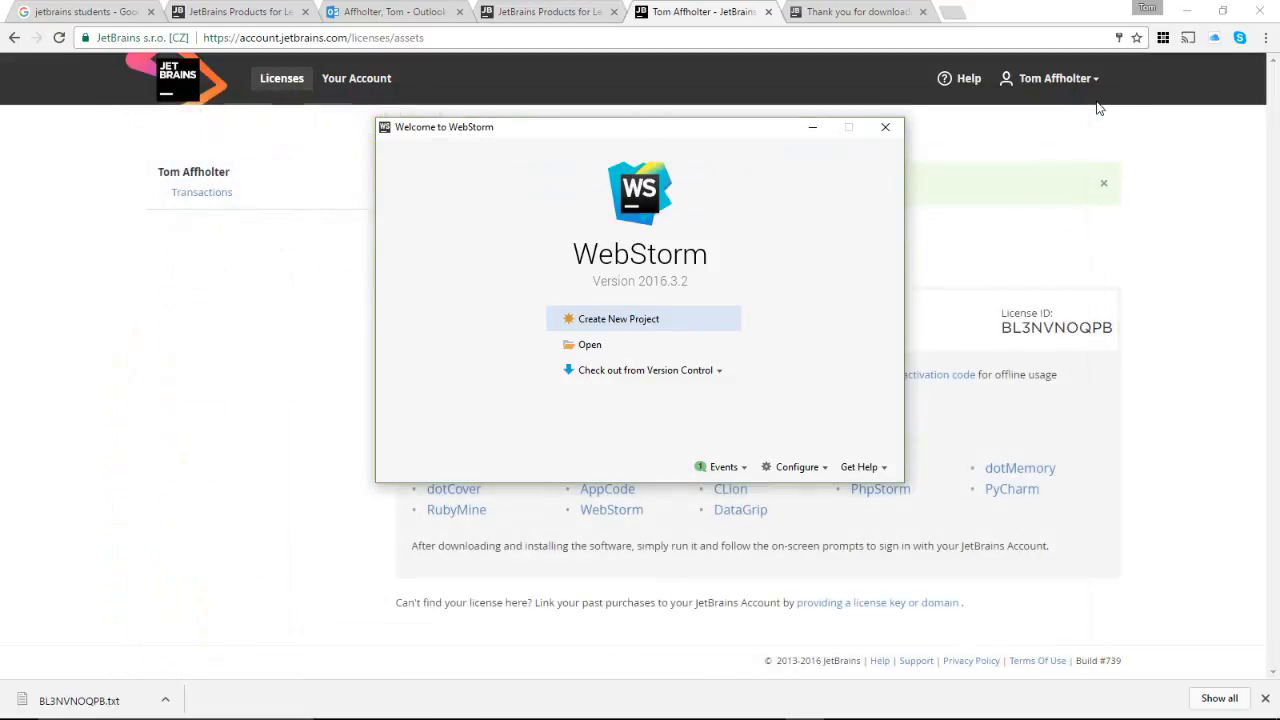
Create an HTML5 Boilerplate 5.3.0 project at WebstormProjects/MyFirstHTML.
{"action": "left_click", "coordinate": [619, 320]}
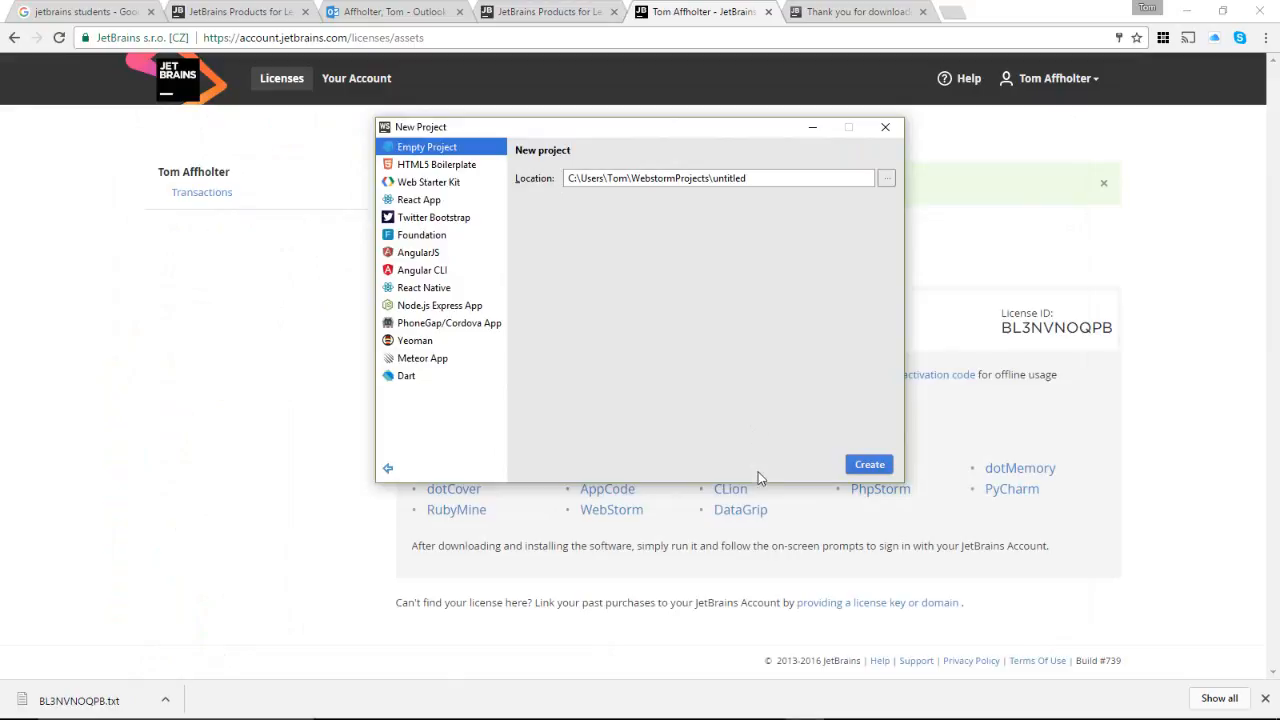
{"action": "left_click", "coordinate": [426, 165]}
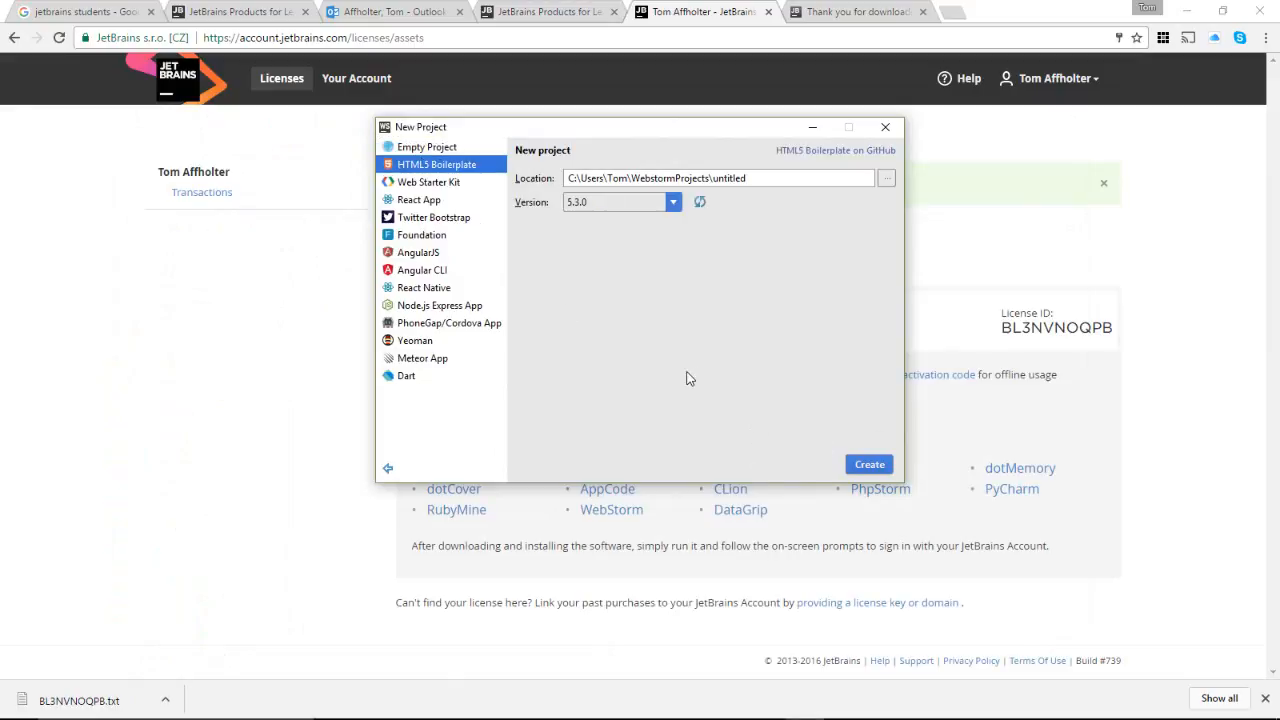
{"action": "left_click", "coordinate": [759, 180]}
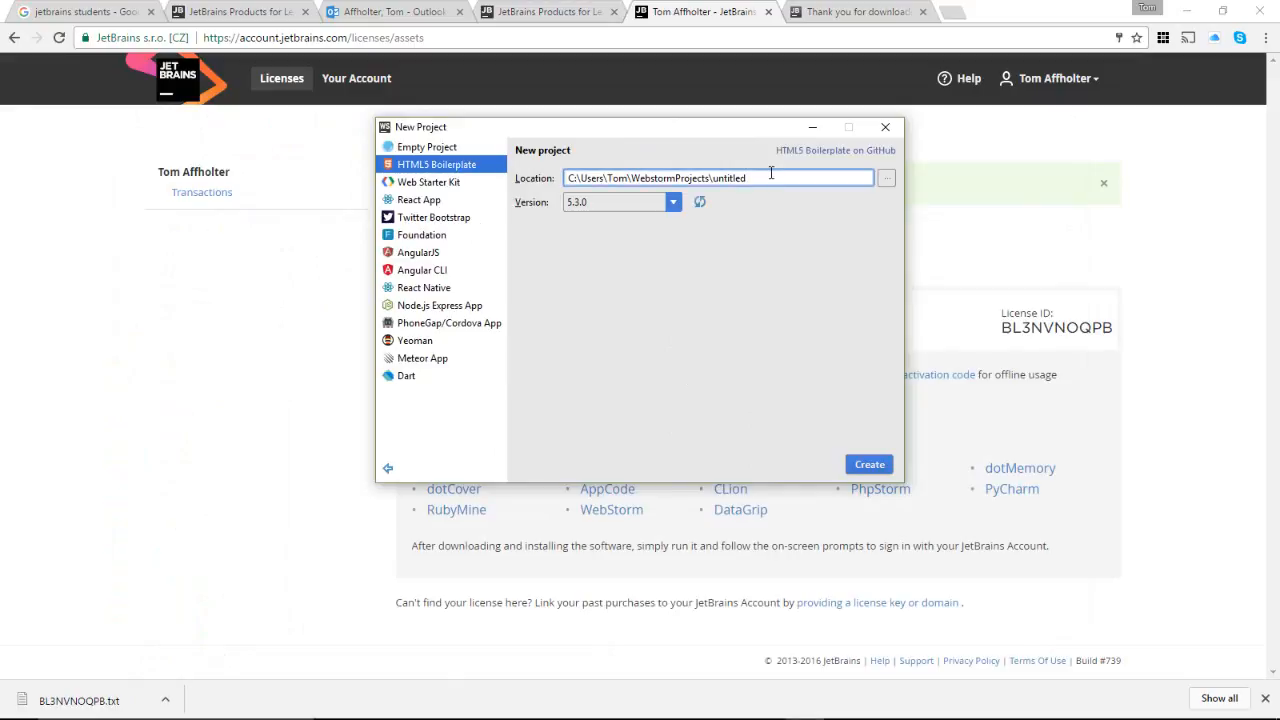
{"action": "left_click_drag", "start_coordinate": [748, 178], "coordinate": [714, 178]}
{"action": "type", "text": "MyFirstHTML"}
{"action": "left_click", "coordinate": [878, 466]}
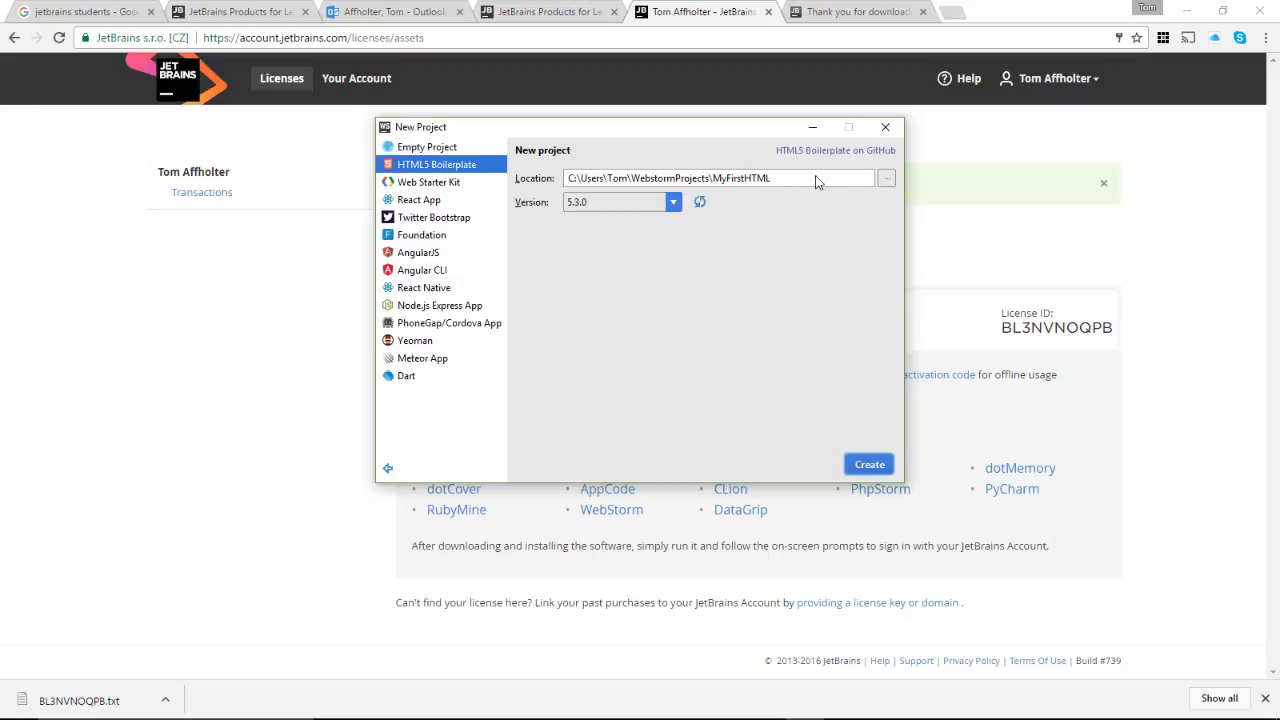
{"action": "left_click", "coordinate": [888, 461]}
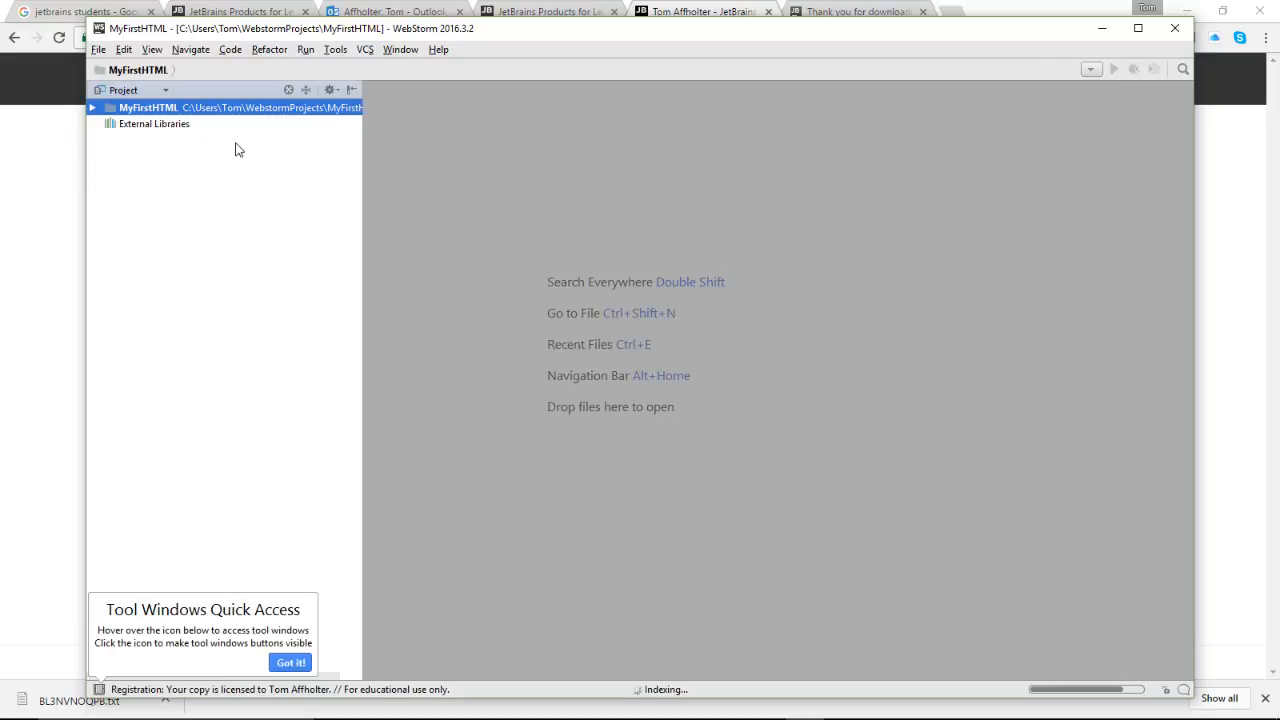
Expand the MyFirstHTML project tree and open index.html in the editor.
{"action": "left_click", "coordinate": [93, 108]}
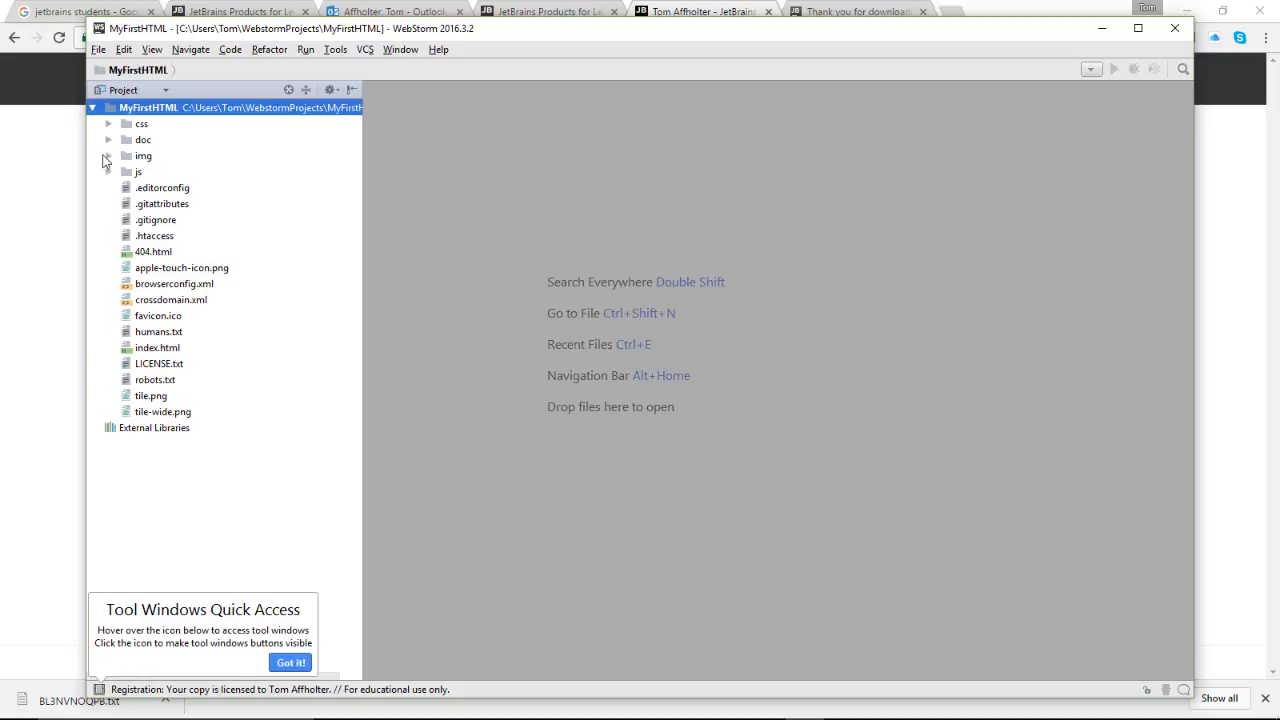
{"action": "left_click", "coordinate": [162, 349]}
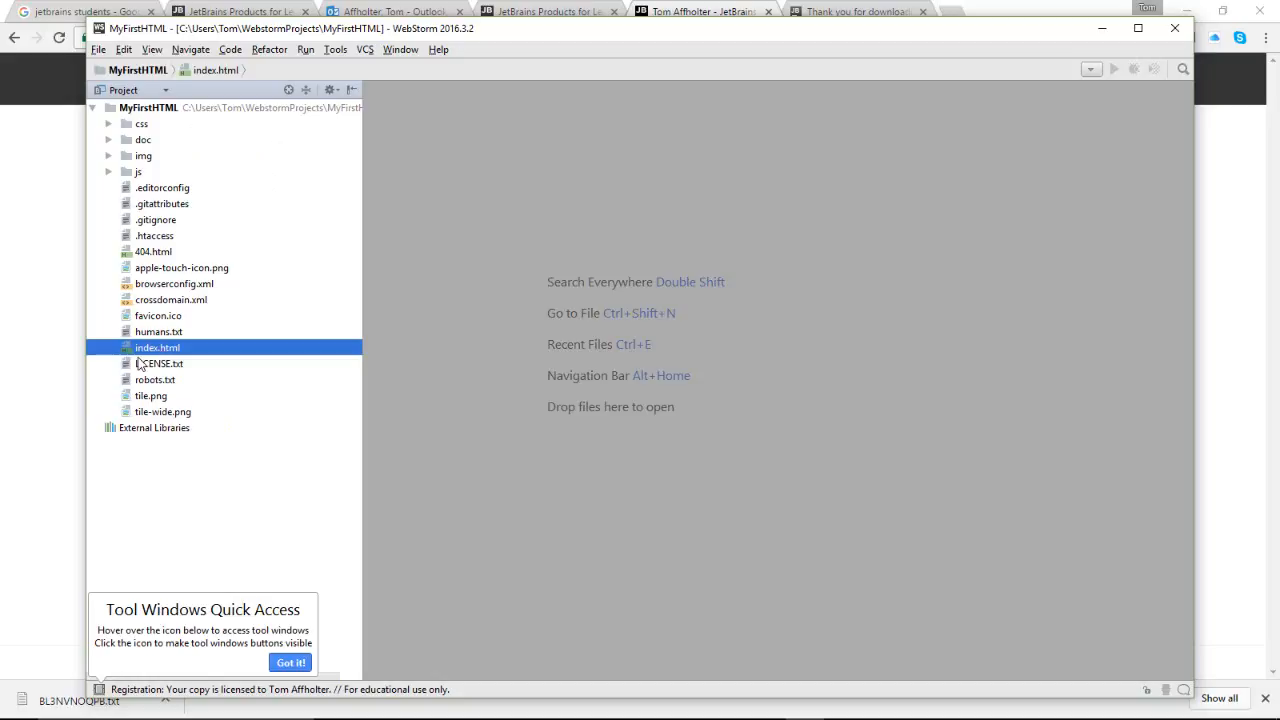
{"action": "double_click", "coordinate": [141, 353]}
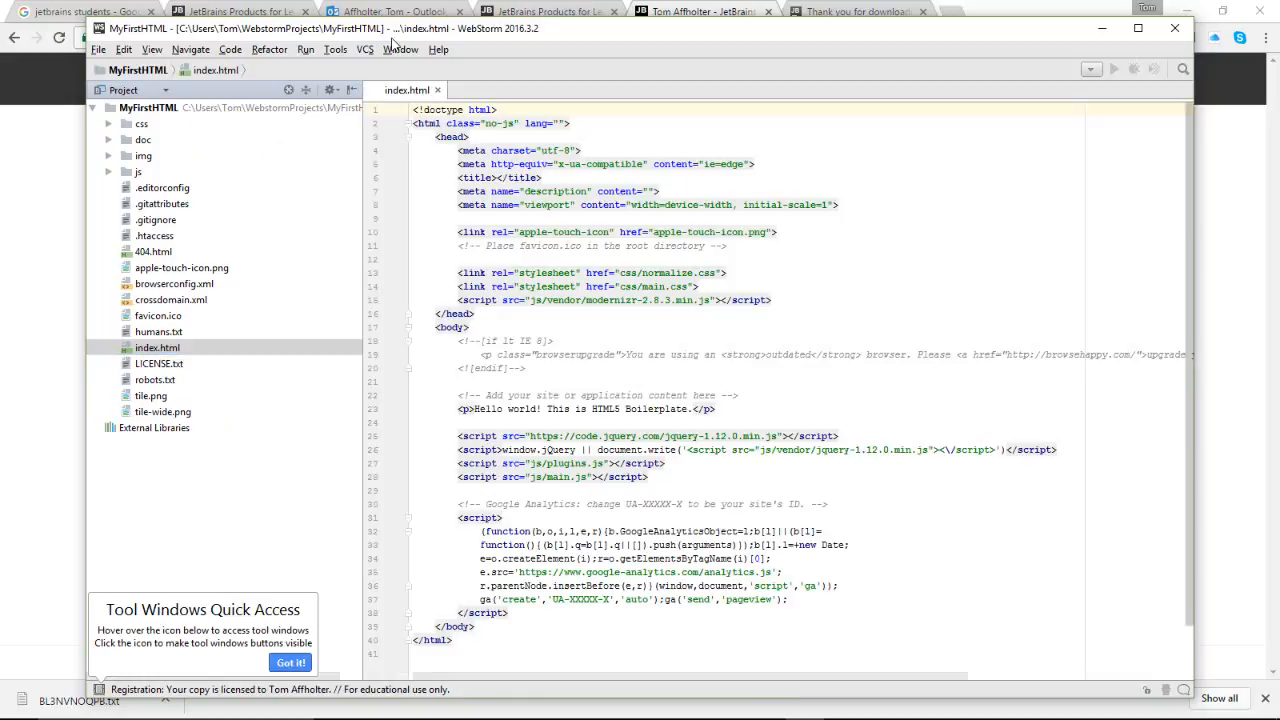
Maximize the WebStorm window, select index.html and look through the View menu.
{"action": "double_click", "coordinate": [594, 28]}
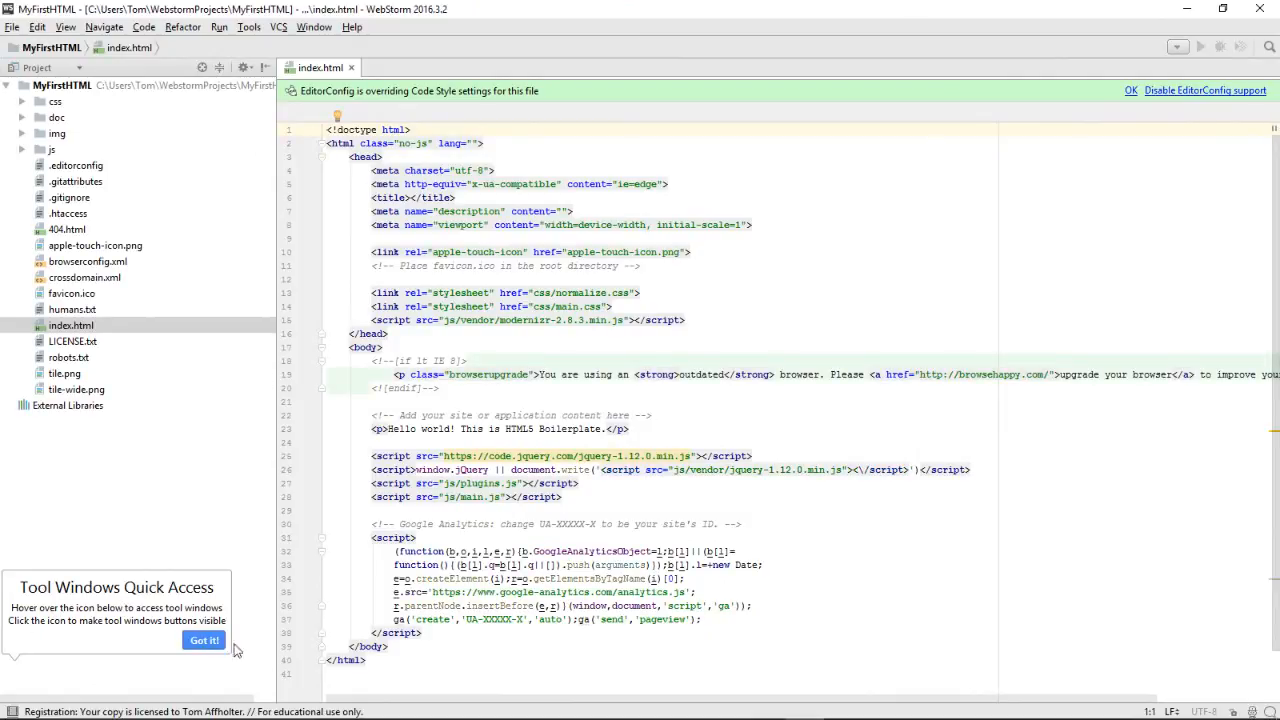
{"action": "left_click", "coordinate": [256, 430]}
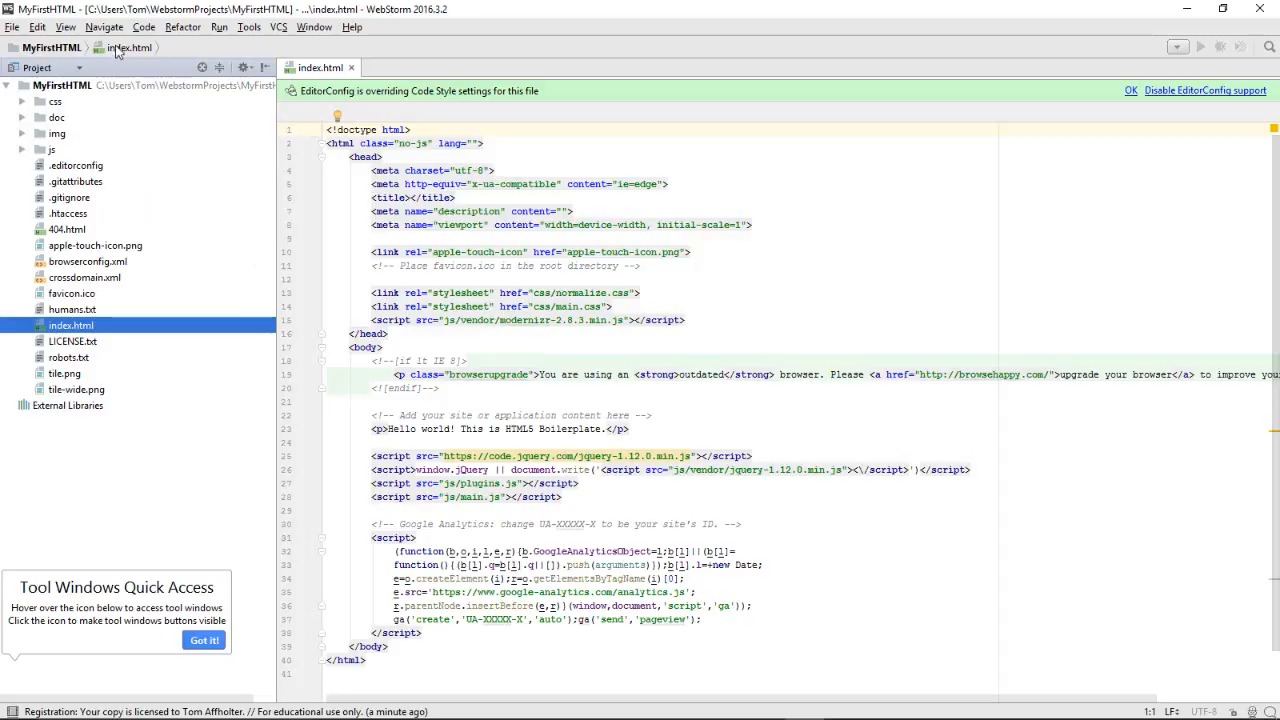
{"action": "left_click", "coordinate": [63, 30]}
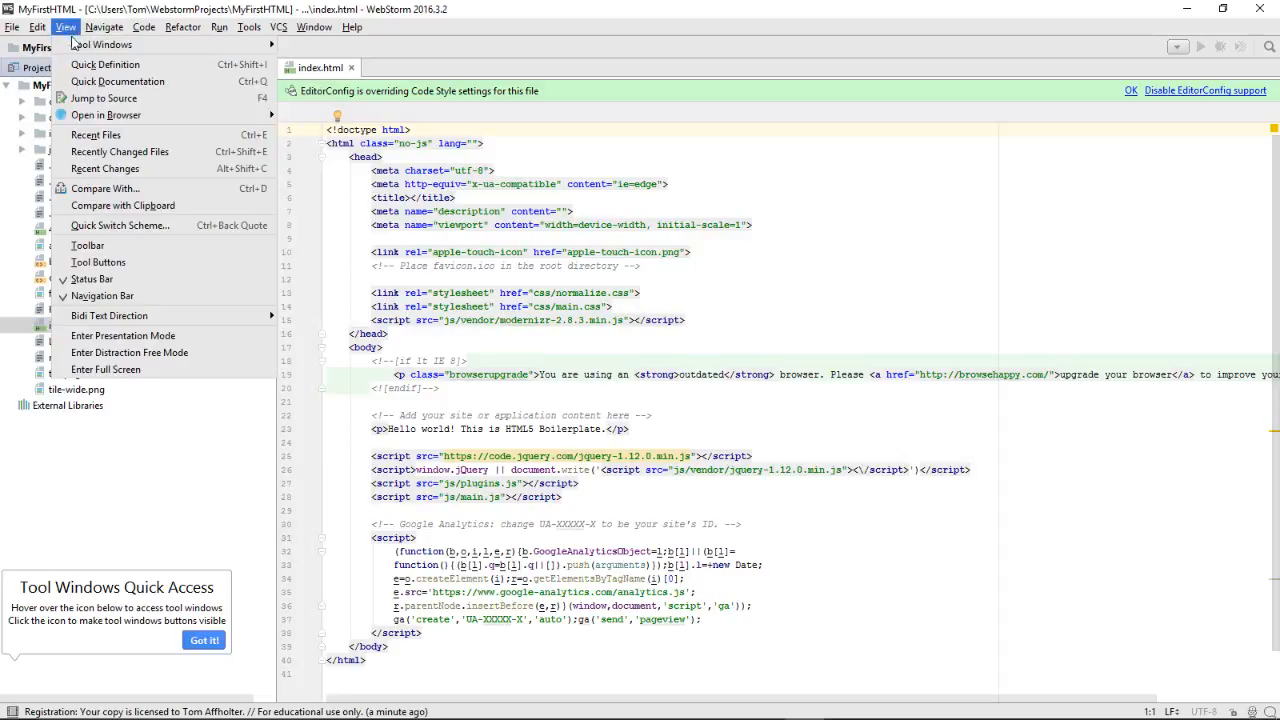
{"action": "mouse_move", "coordinate": [73, 45]}
Reload externally changed files from disk with File > Synchronize.
{"action": "left_click", "coordinate": [37, 30]}
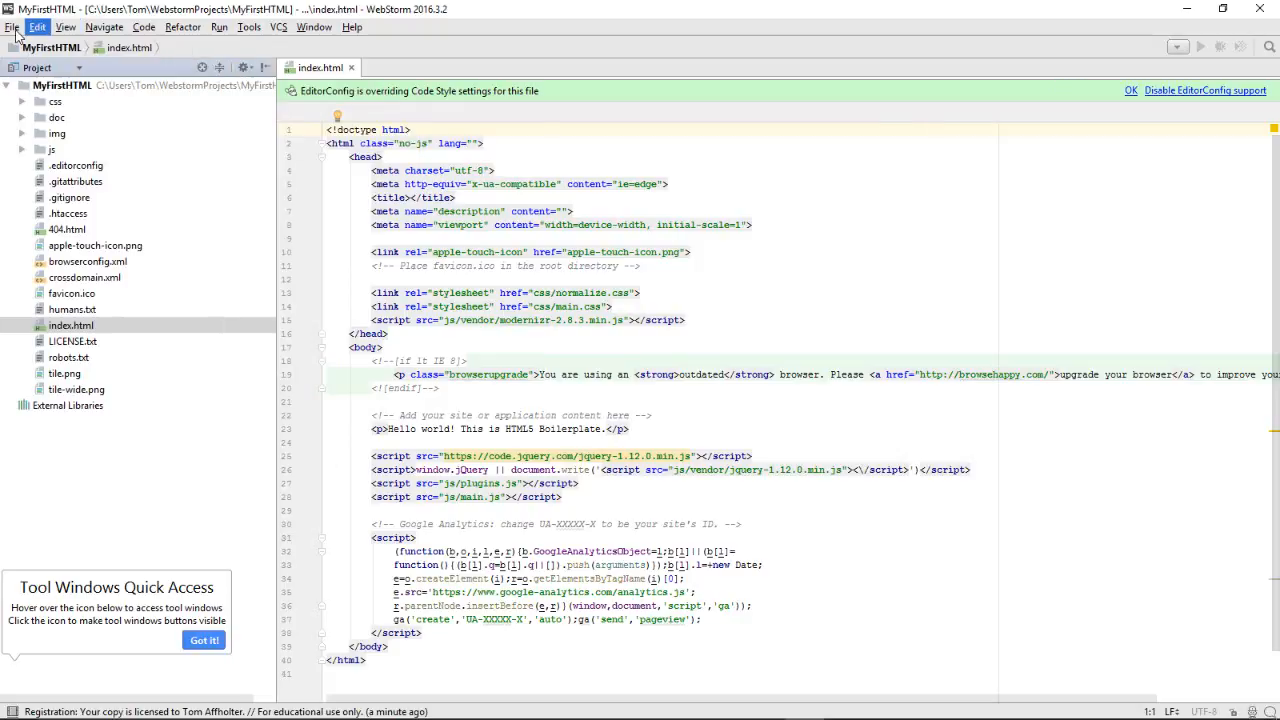
{"action": "left_click", "coordinate": [12, 28]}
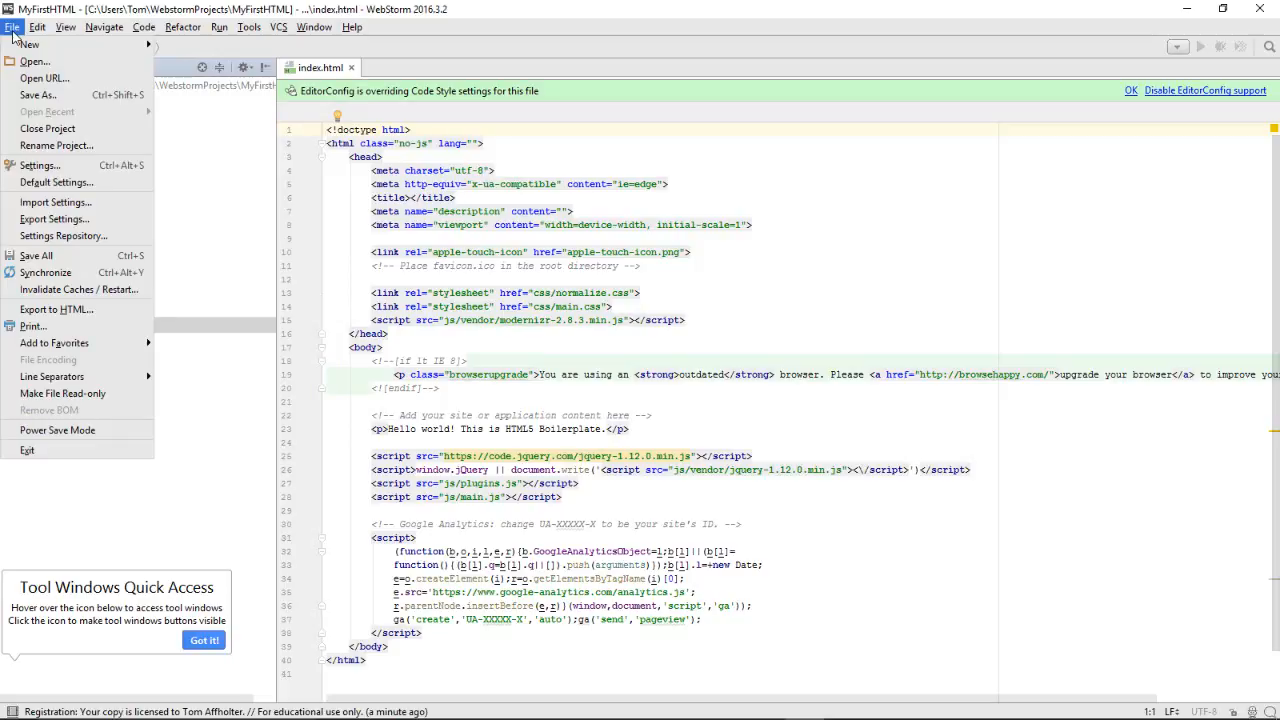
{"action": "mouse_move", "coordinate": [20, 44]}
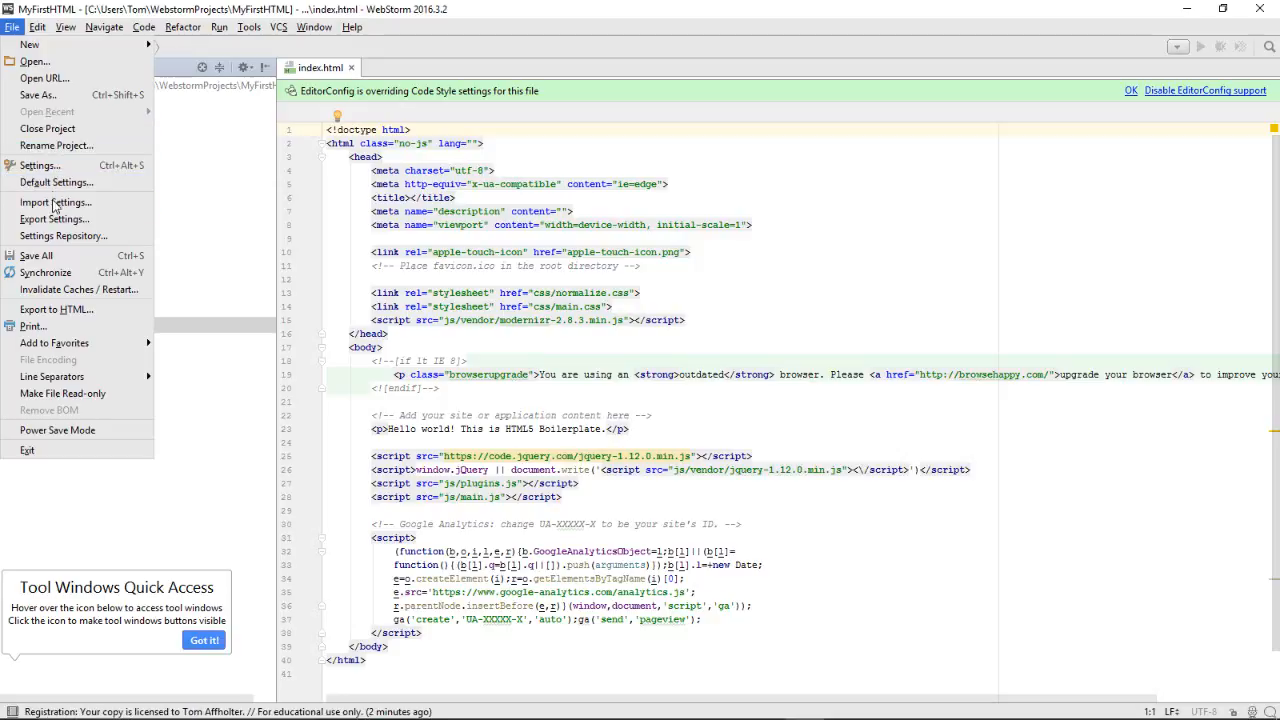
{"action": "left_click", "coordinate": [68, 276]}
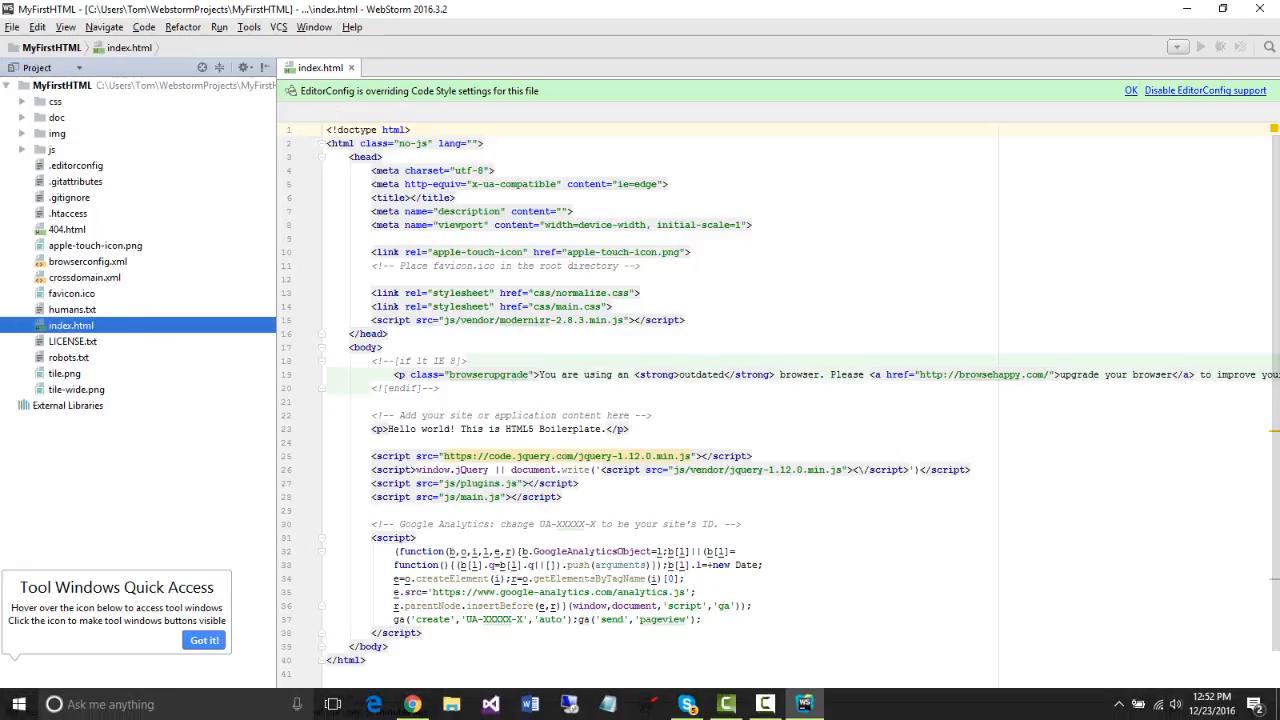
Dismiss the Tool Windows Quick Access tip and show the View > Open in Browser list.
{"action": "left_click", "coordinate": [204, 640]}
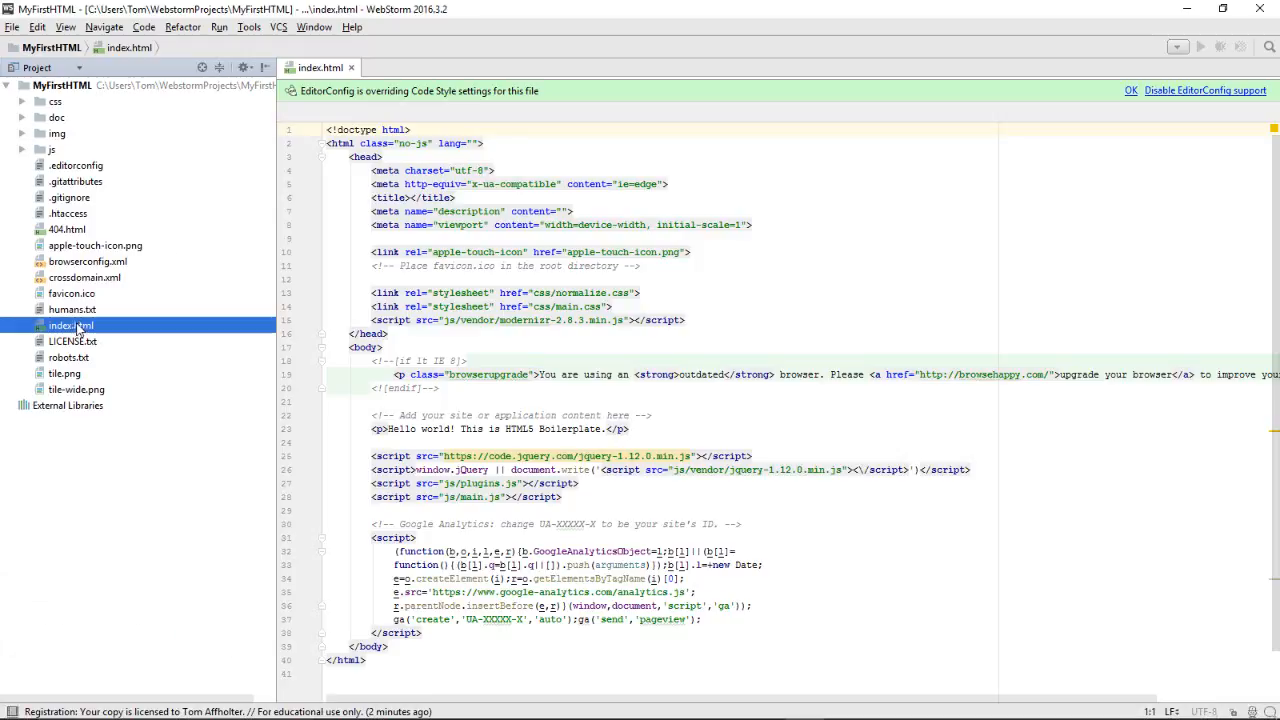
{"action": "mouse_move", "coordinate": [1222, 148]}
{"action": "left_click", "coordinate": [36, 28]}
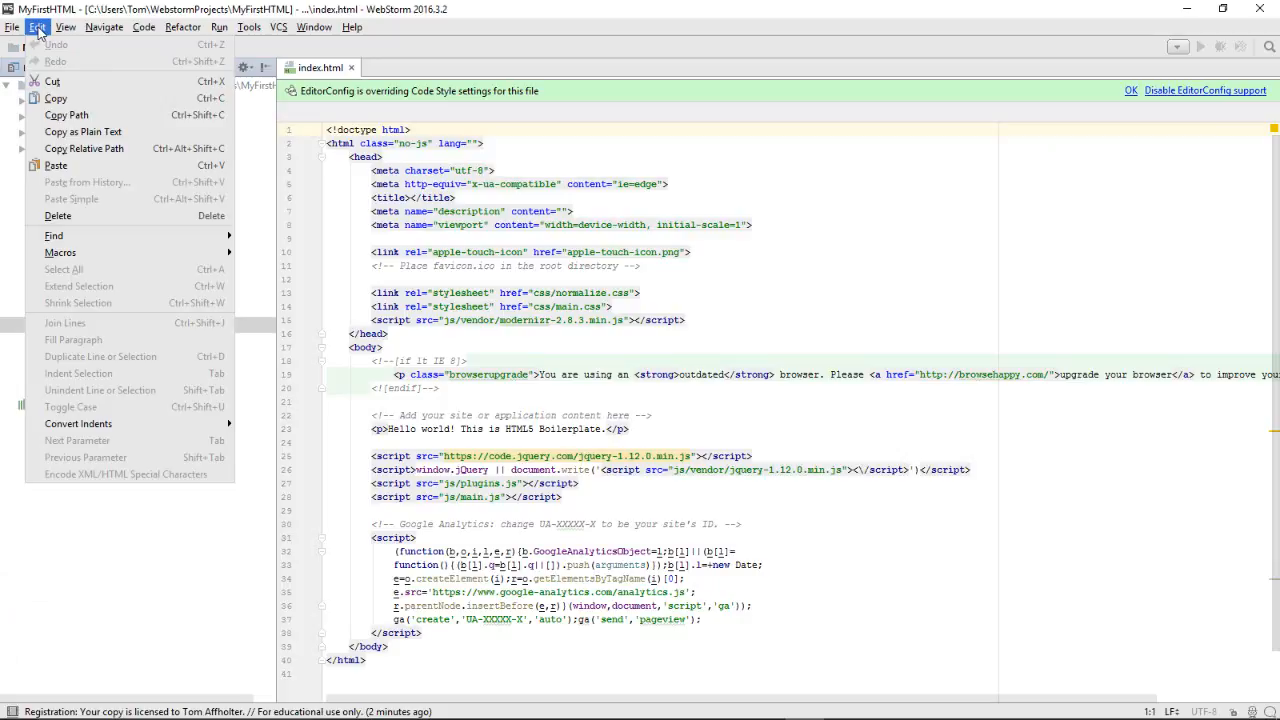
{"action": "mouse_move", "coordinate": [63, 27]}
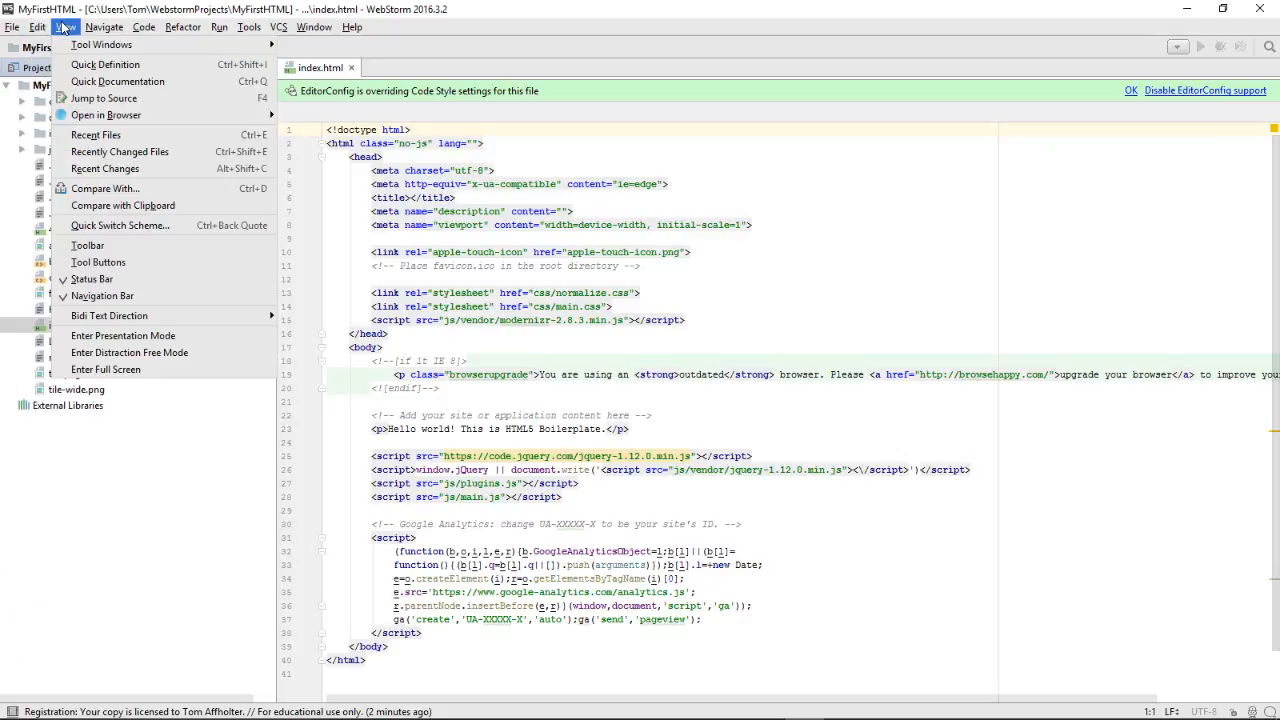
{"action": "mouse_move", "coordinate": [81, 47]}
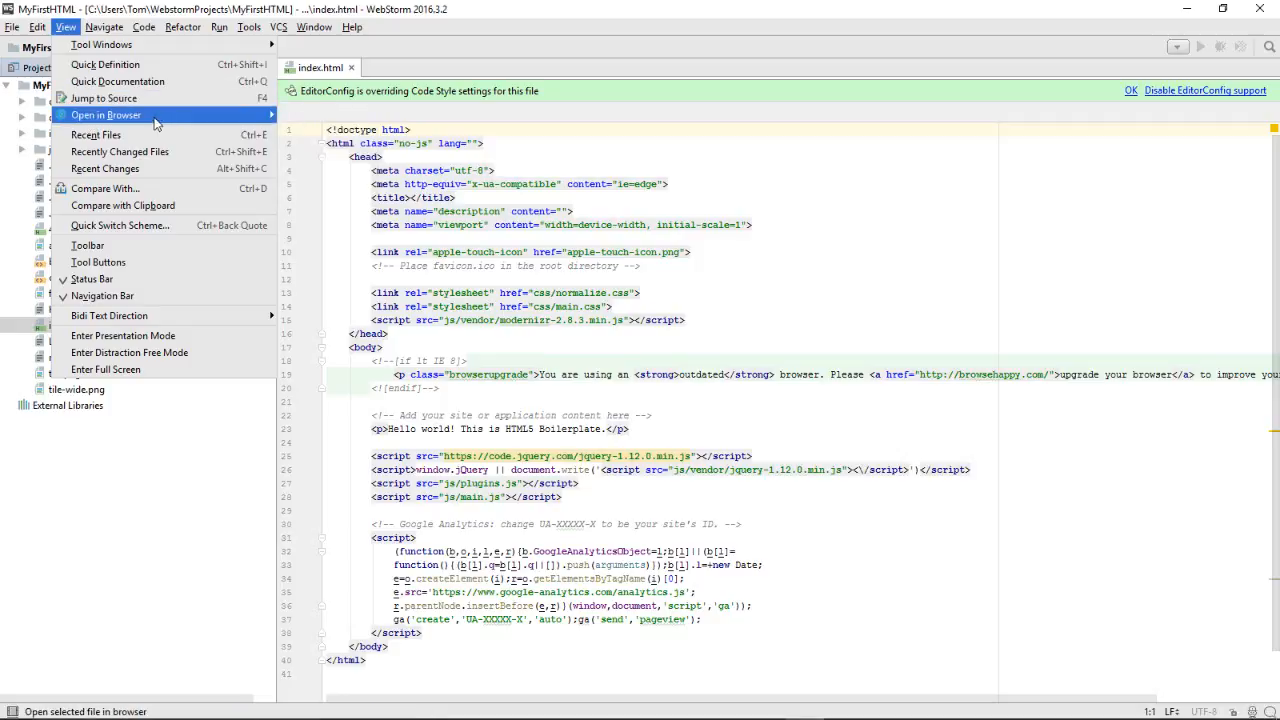
Preview index.html in the default browser, Chrome, then restore its window and move it lower.
{"action": "mouse_move", "coordinate": [155, 120]}
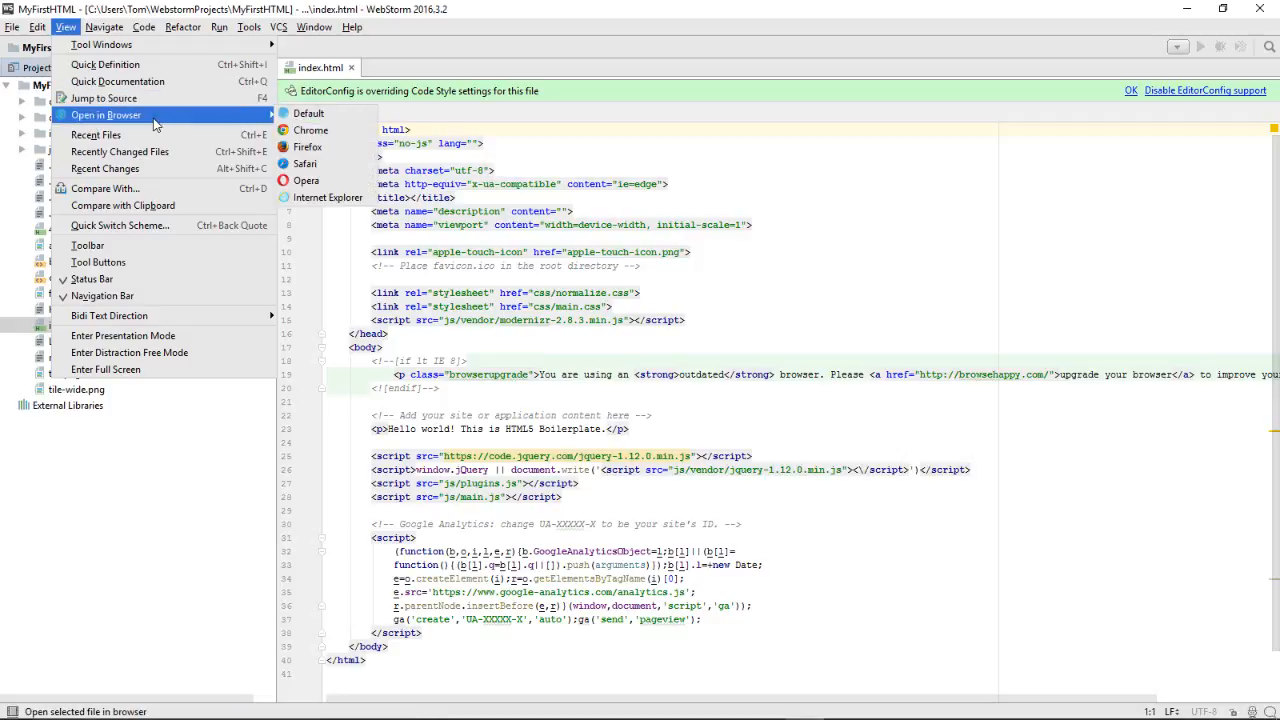
{"action": "left_click", "coordinate": [321, 116]}
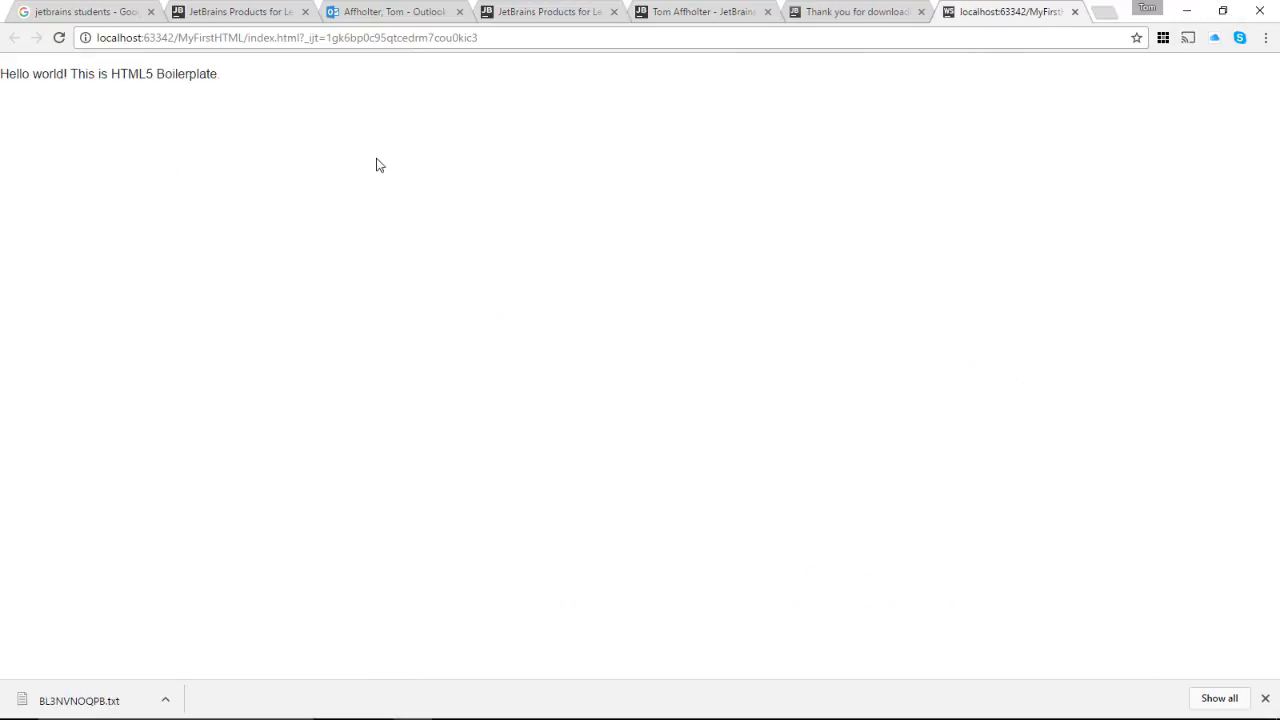
{"action": "left_click", "coordinate": [1228, 16]}
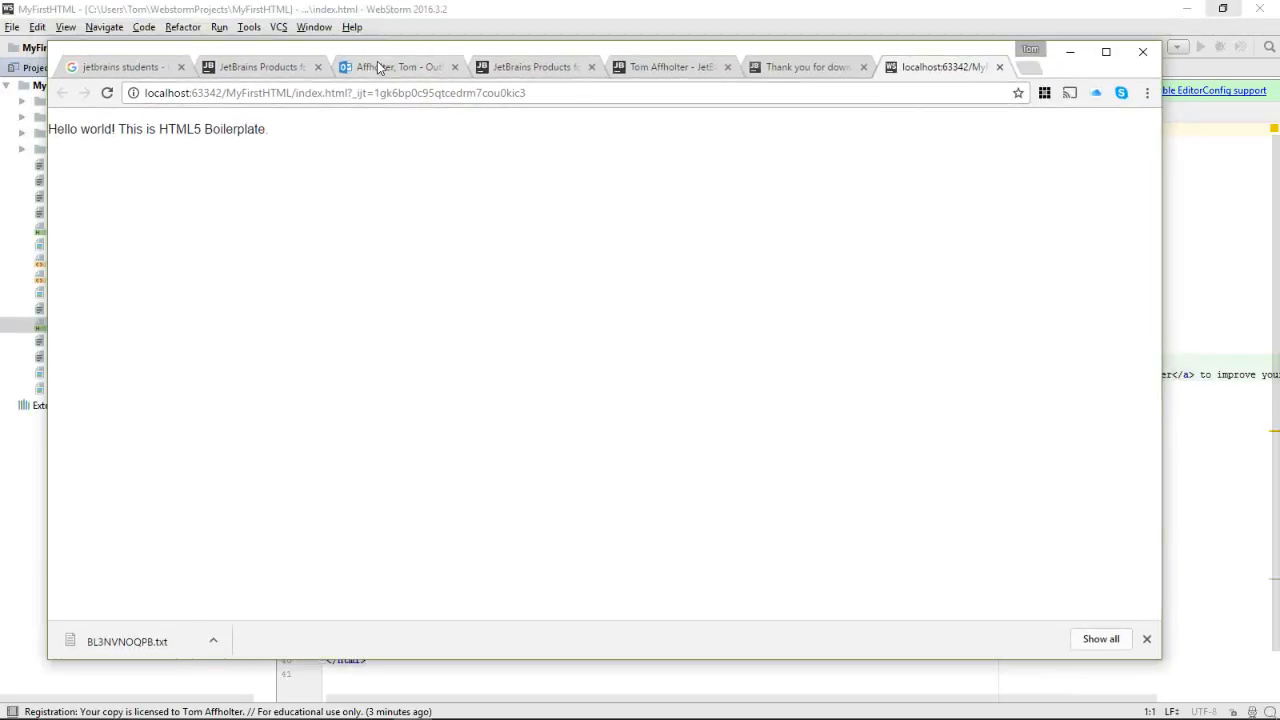
{"action": "left_click_drag", "start_coordinate": [380, 55], "coordinate": [442, 558]}
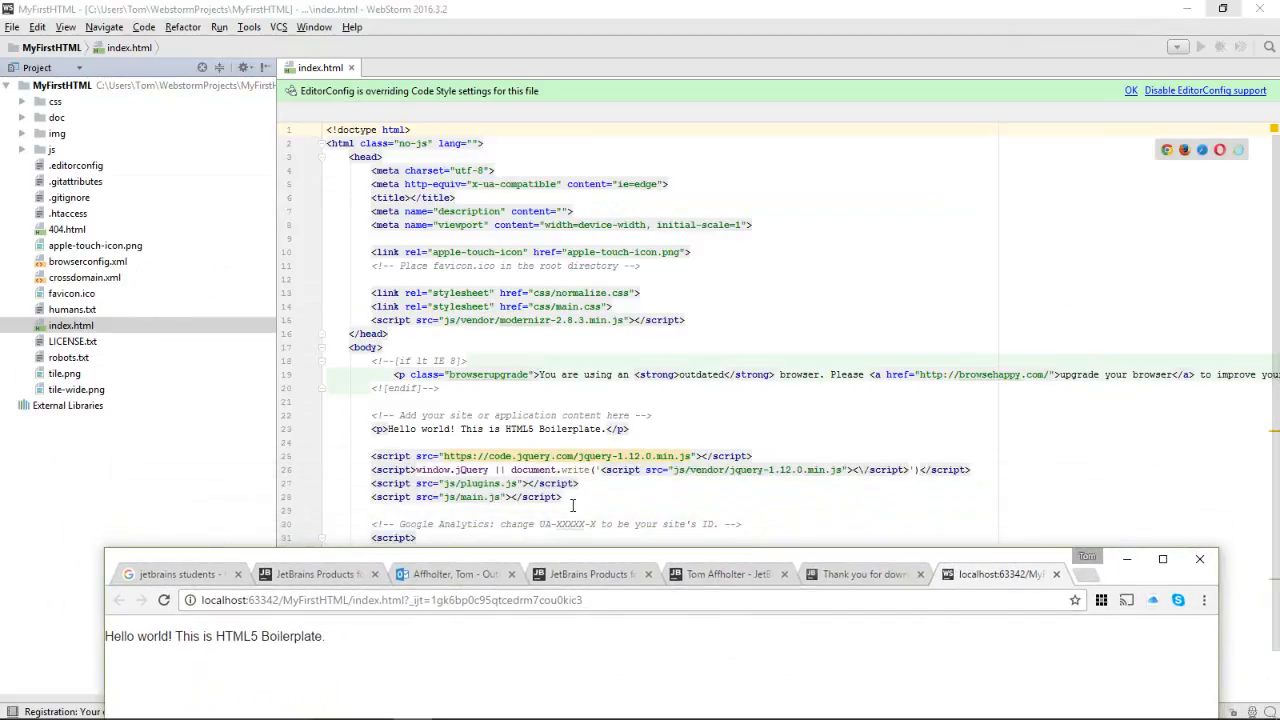
Append 'This is a test' after 'Boilerplate.' on line 23, then raise the Chrome window.
{"action": "left_click", "coordinate": [646, 429]}
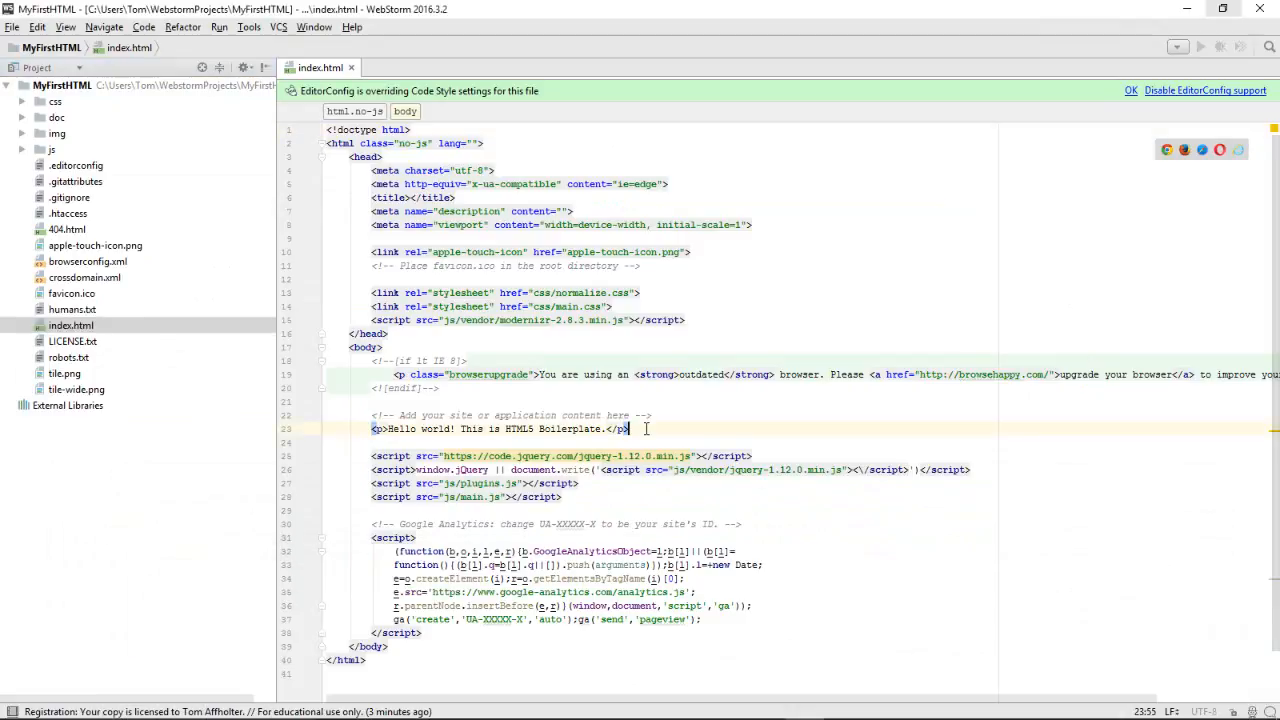
{"action": "left_click", "coordinate": [603, 428]}
{"action": "type", "text": "."}
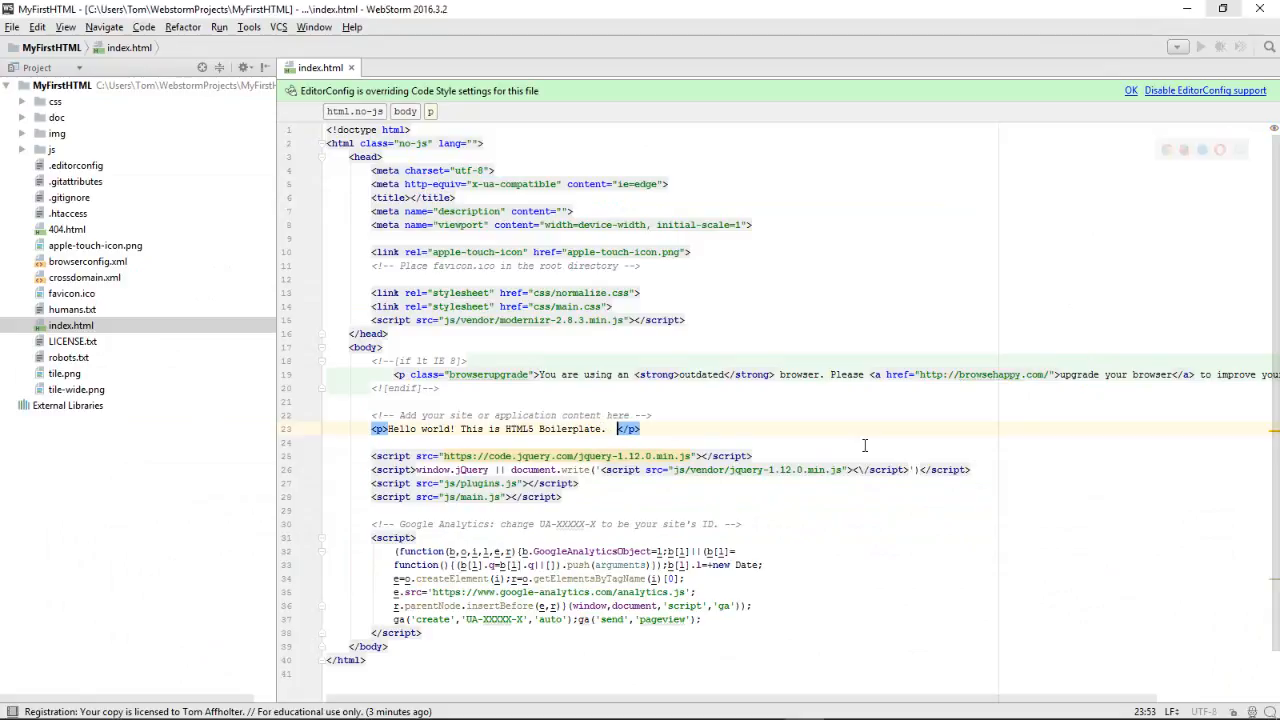
{"action": "type", "text": "  This is a tes"}
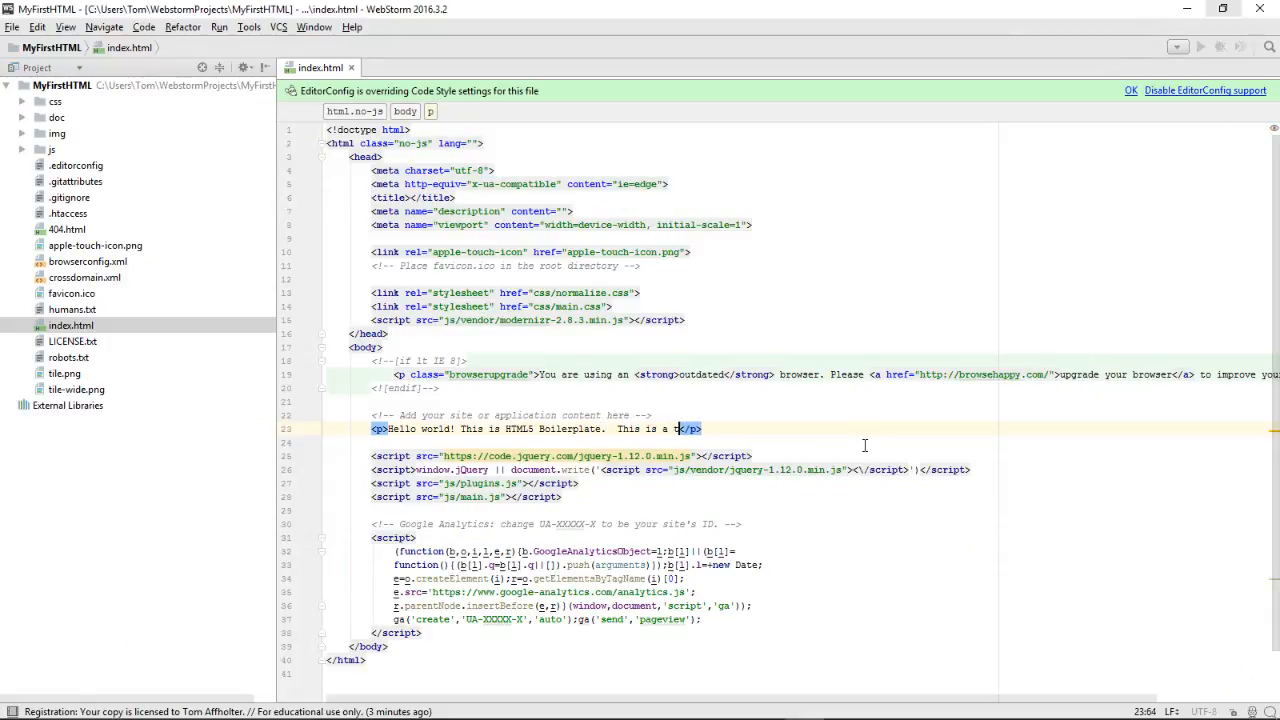
{"action": "type", "text": "t"}
{"action": "key", "text": "alt+Tab"}
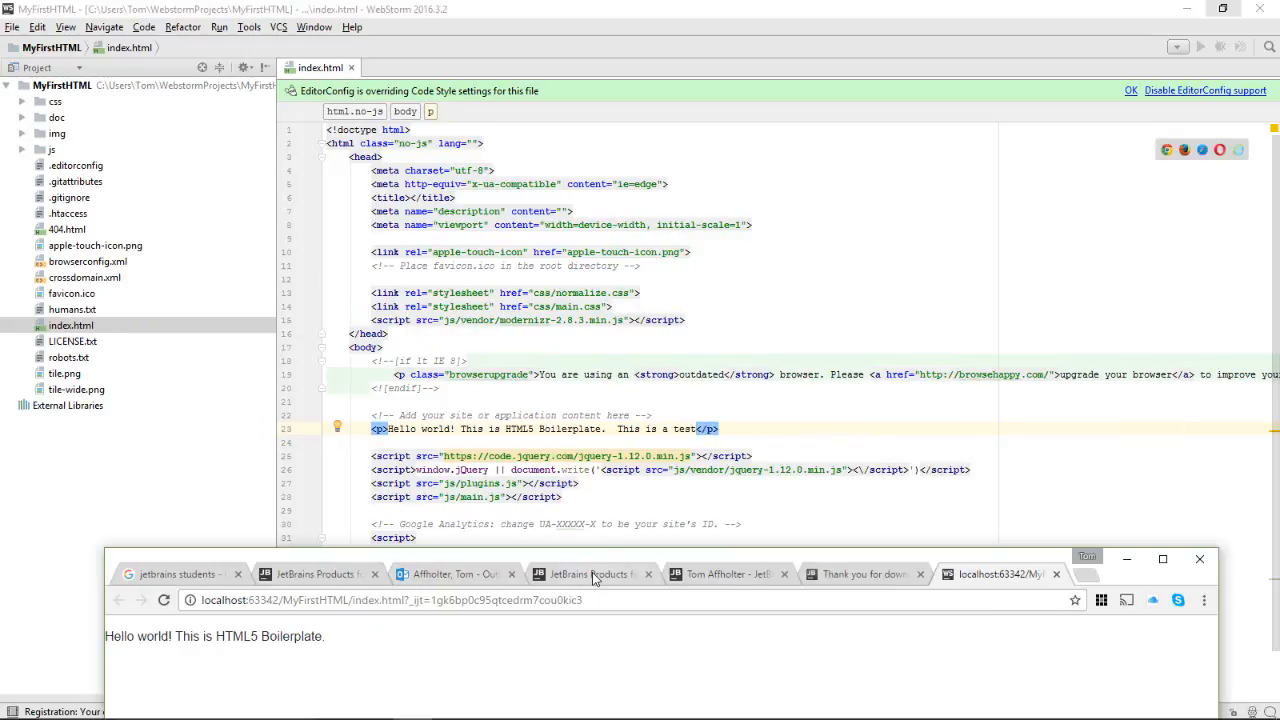
{"action": "left_click_drag", "start_coordinate": [601, 569], "coordinate": [704, 466]}
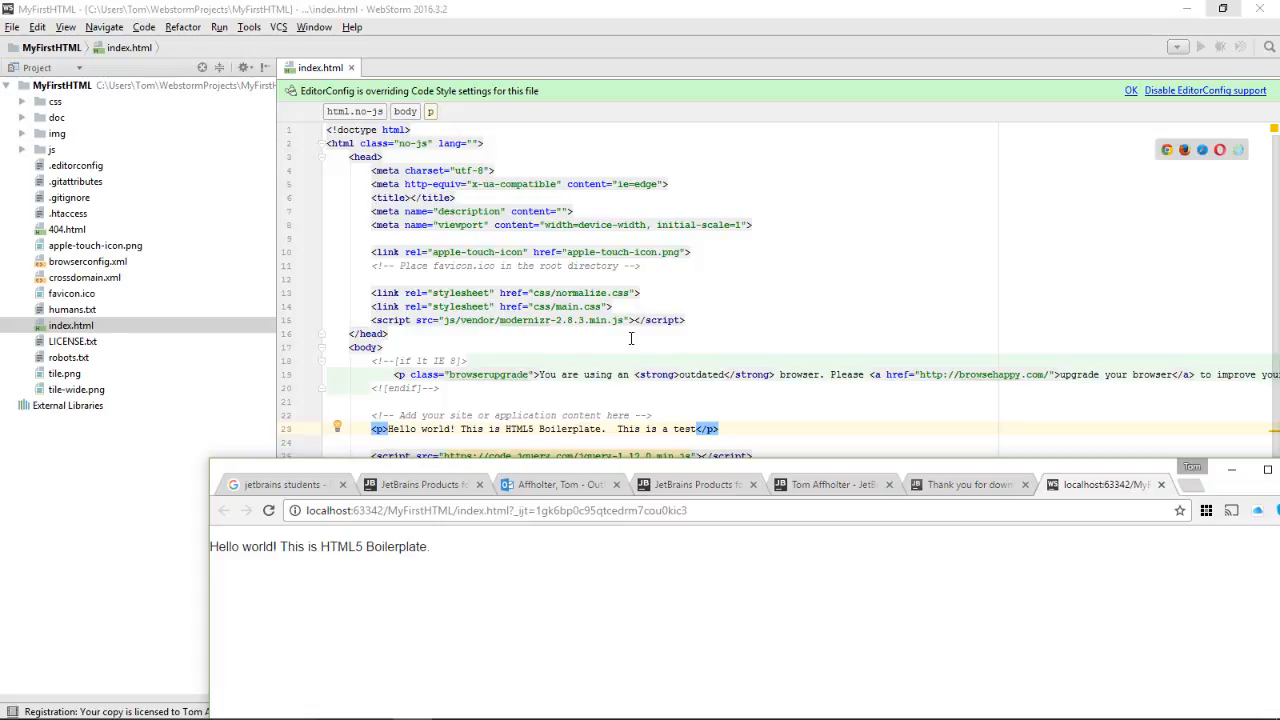
Save all changed files with File > Save All.
{"action": "left_click", "coordinate": [488, 401]}
{"action": "right_click", "coordinate": [488, 401]}
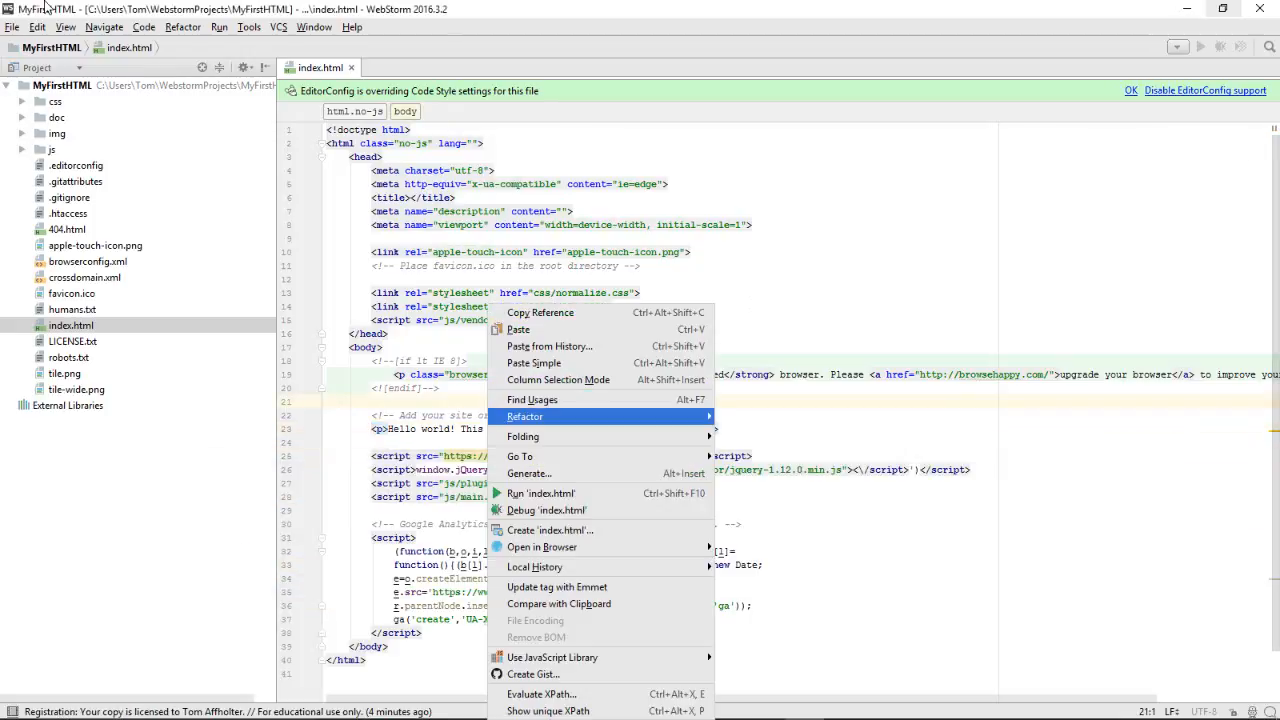
{"action": "left_click", "coordinate": [13, 29]}
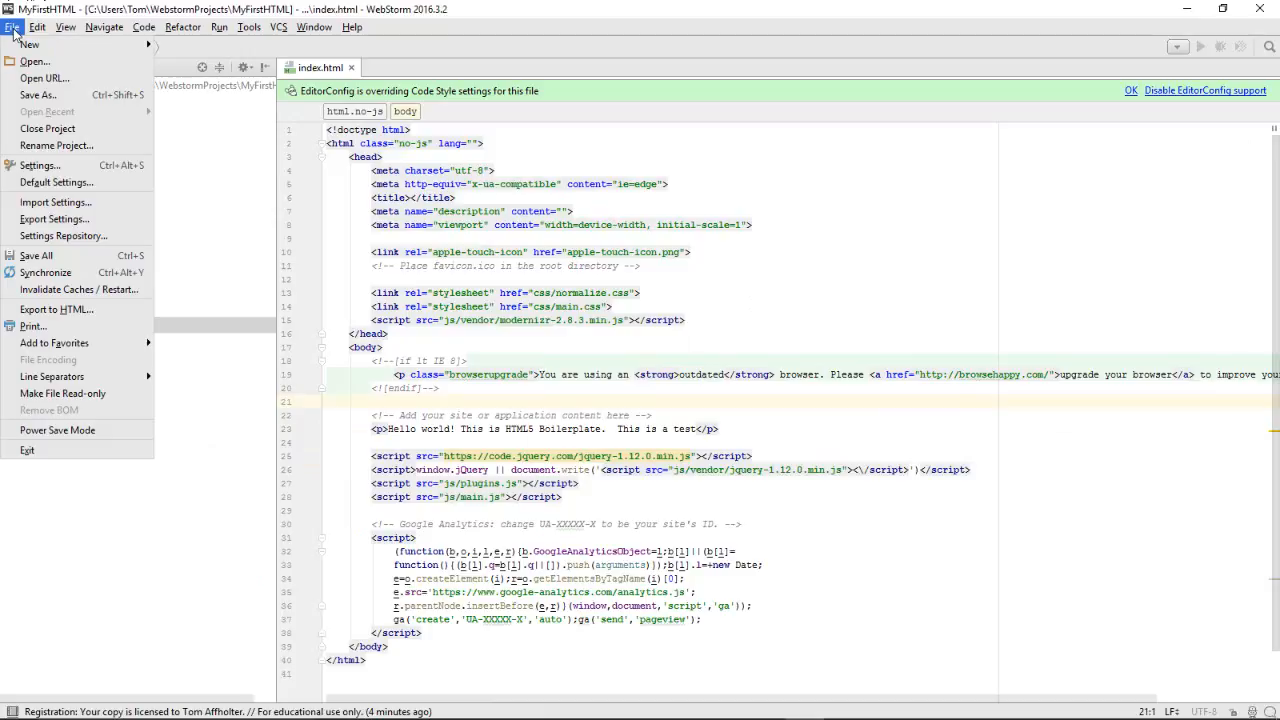
{"action": "left_click", "coordinate": [64, 257]}
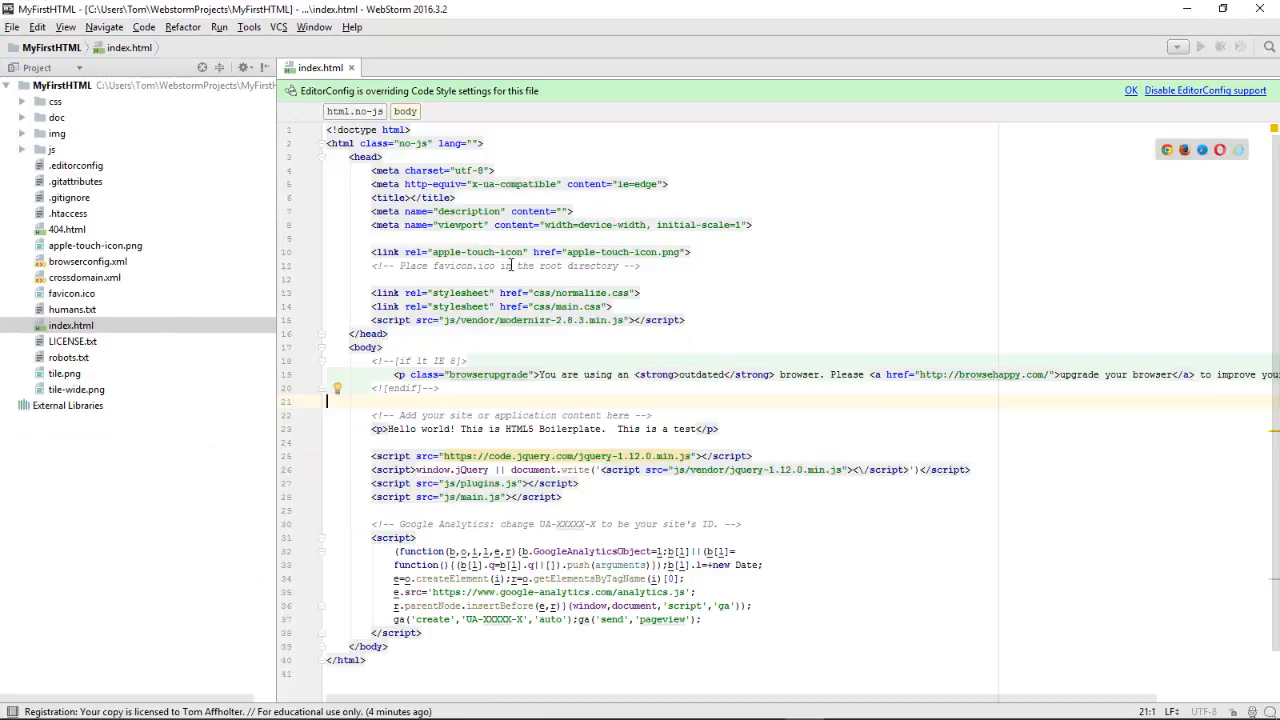
Reload the Chrome preview to show the edited paragraph and move its window up.
{"action": "key", "text": "alt+Tab"}
{"action": "right_click", "coordinate": [521, 572]}
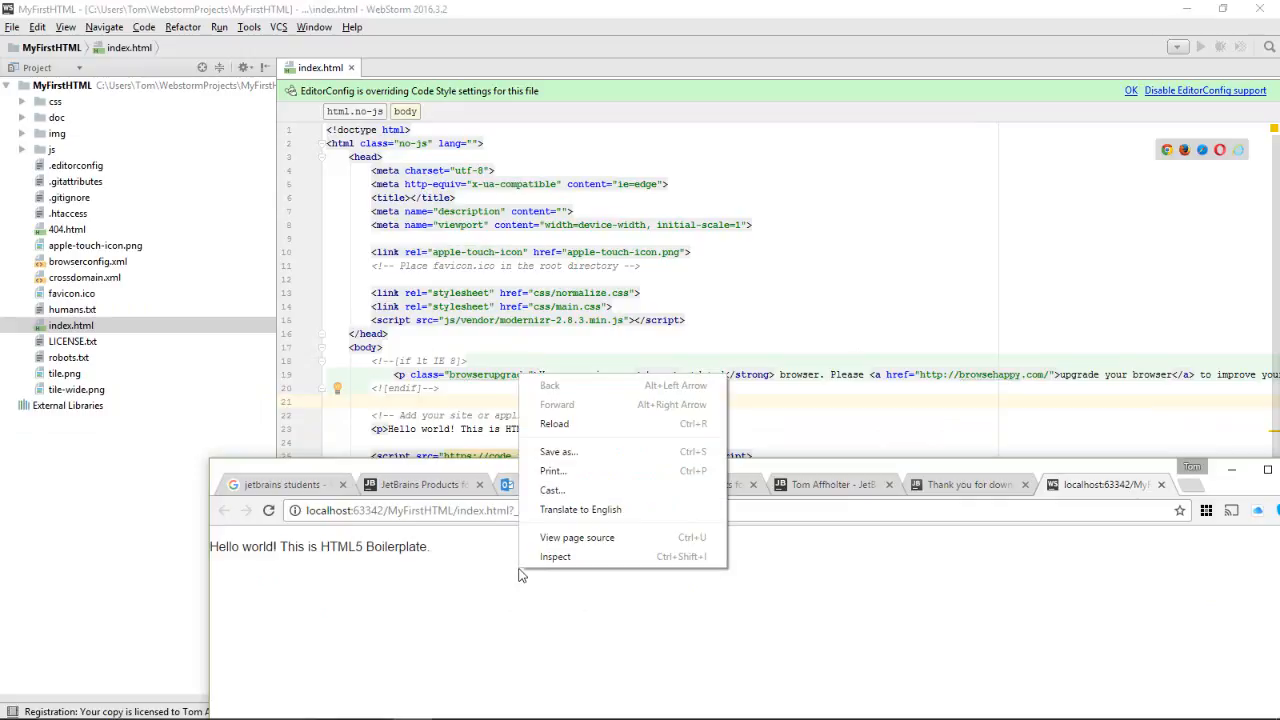
{"action": "left_click", "coordinate": [574, 425]}
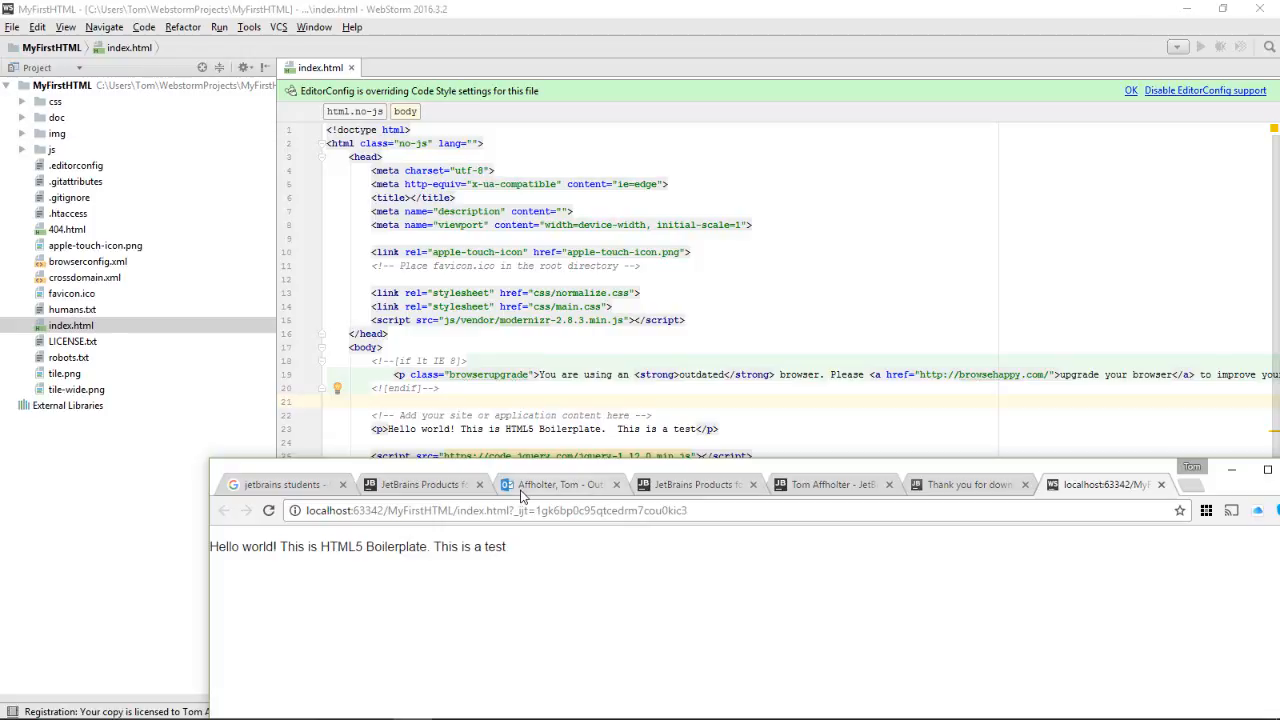
{"action": "left_click_drag", "start_coordinate": [516, 467], "coordinate": [400, 70]}
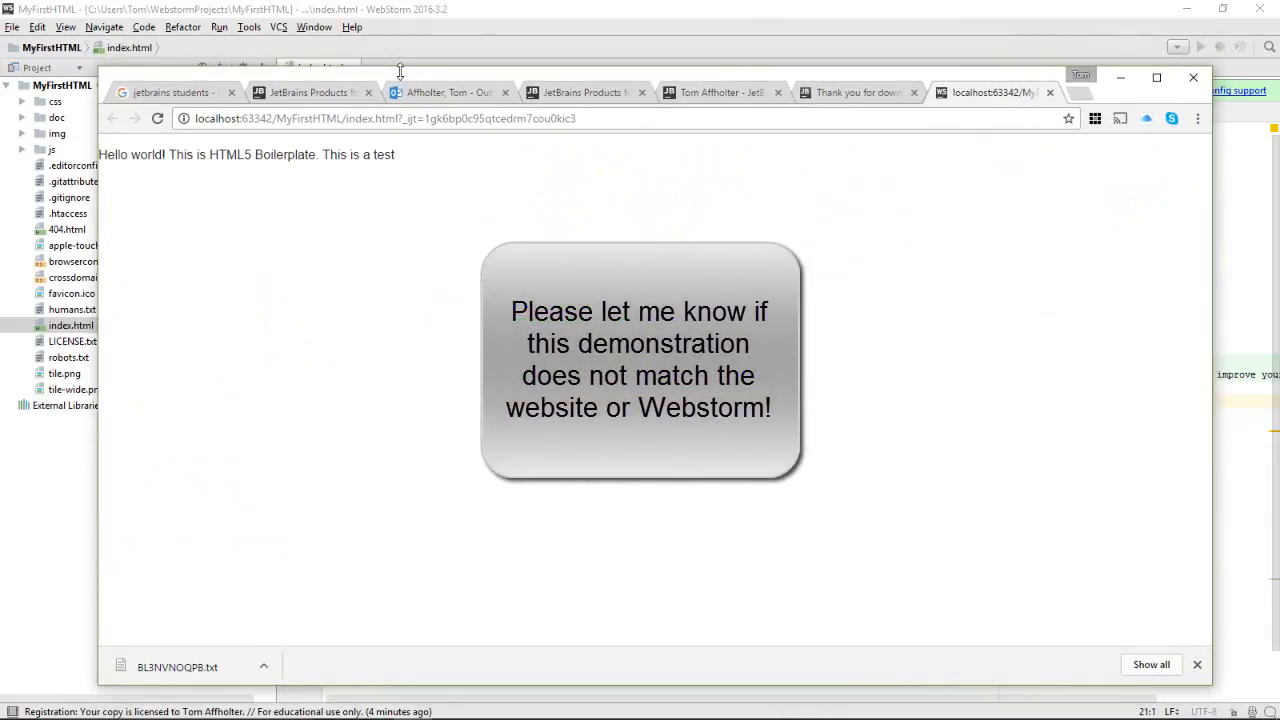